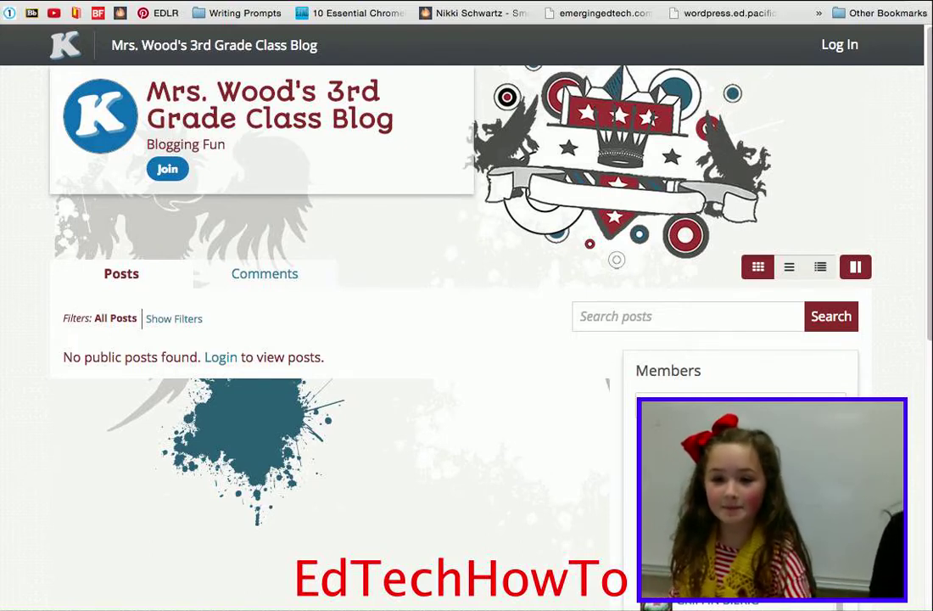
Log in to the class blog by selecting the student's name and signing in with Google
click(841, 44)
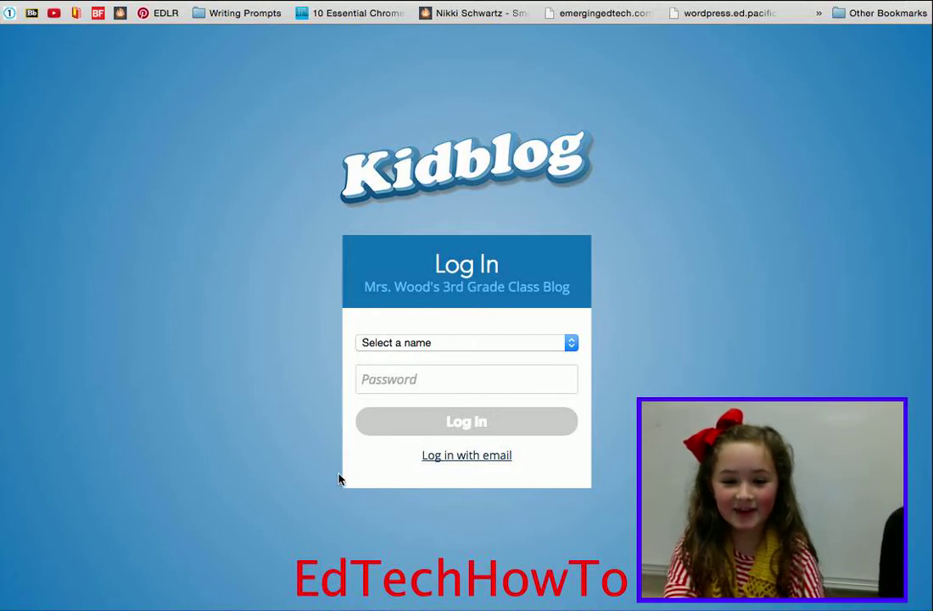
click(571, 343)
click(395, 533)
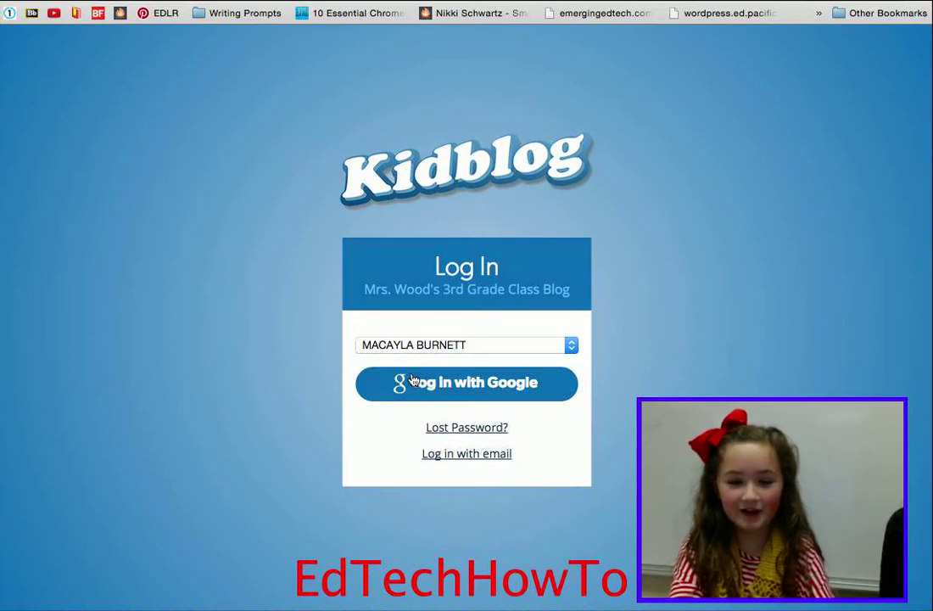
click(413, 385)
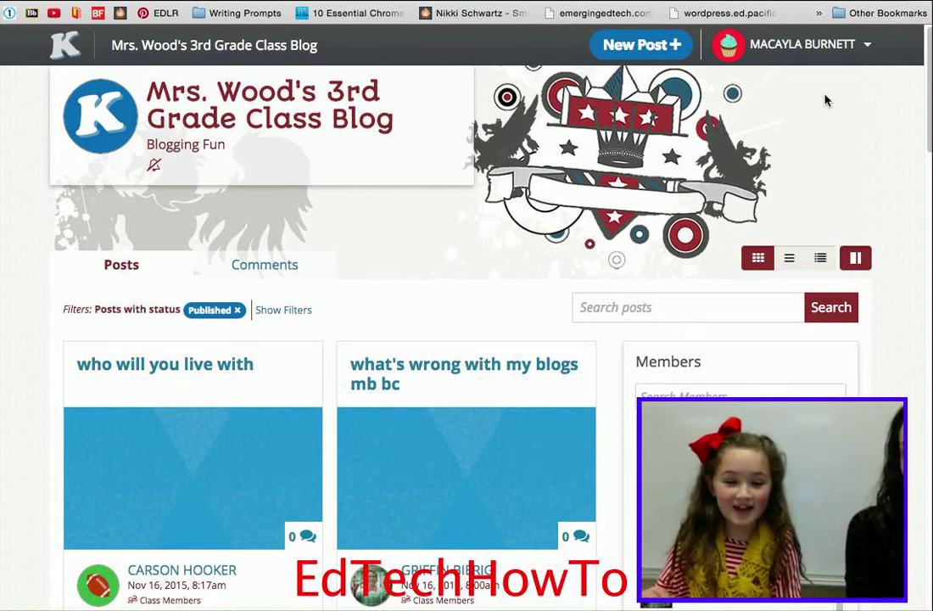
Find the teacher's "Story Thieves" post from Nov 13, 2015 in the class blog's published posts and open it
scroll(827, 101, down, 5)
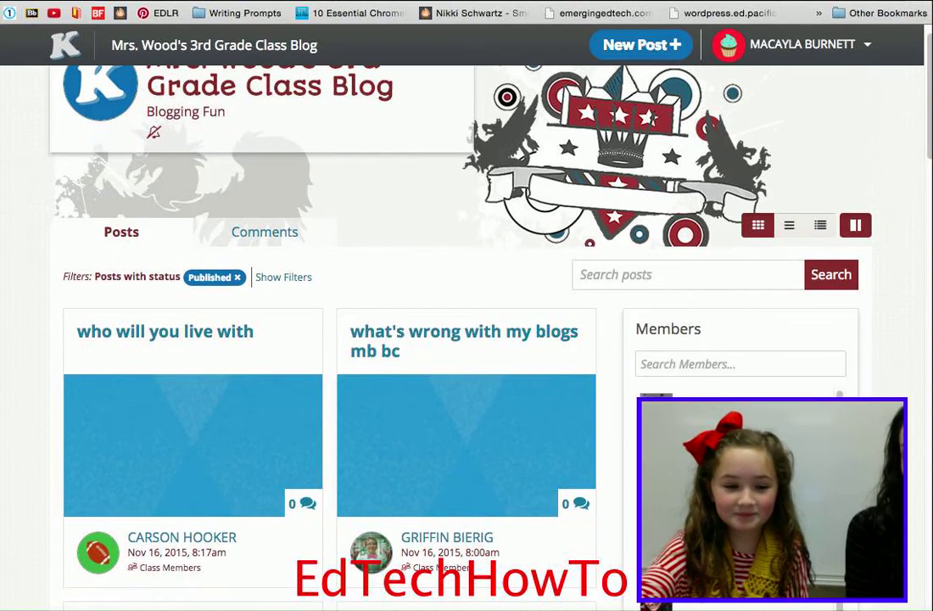
scroll(428, 331, down, 4)
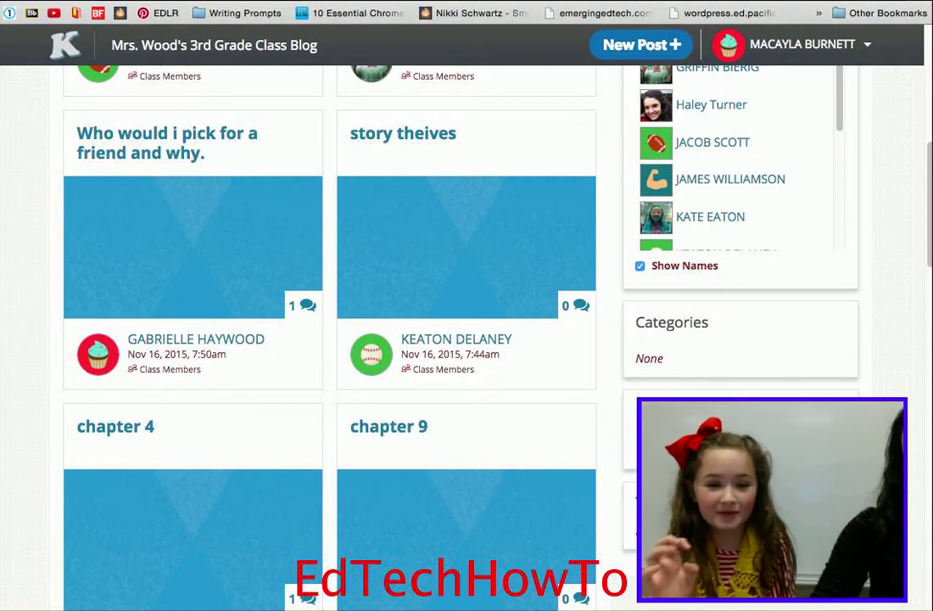
scroll(729, 195, down, 1)
scroll(544, 394, down, 12)
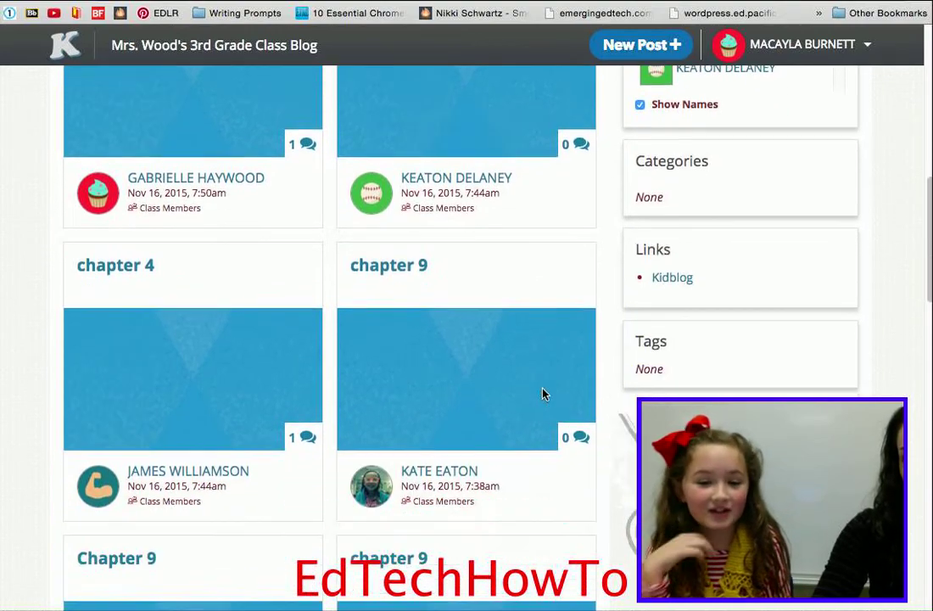
scroll(543, 394, down, 8)
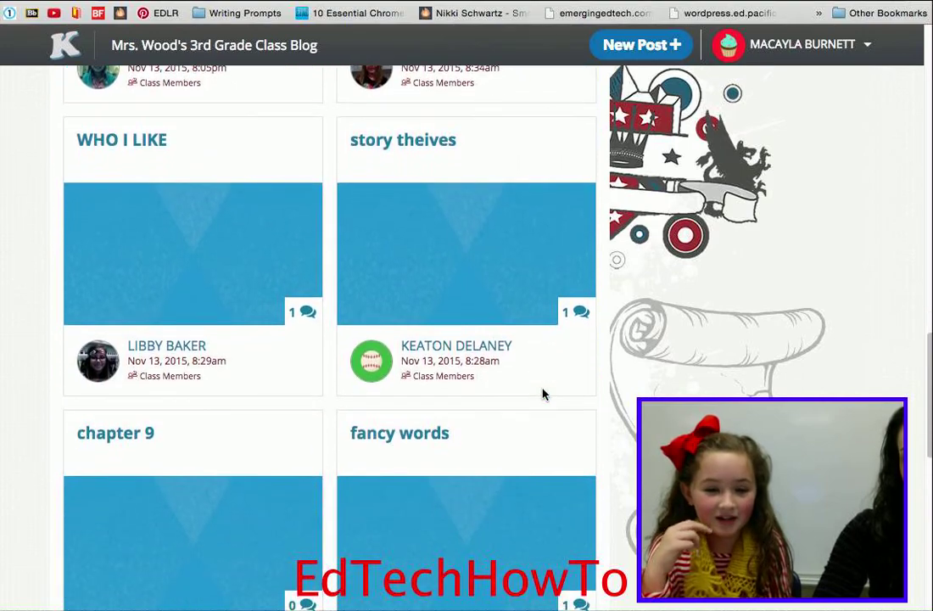
scroll(543, 394, down, 6)
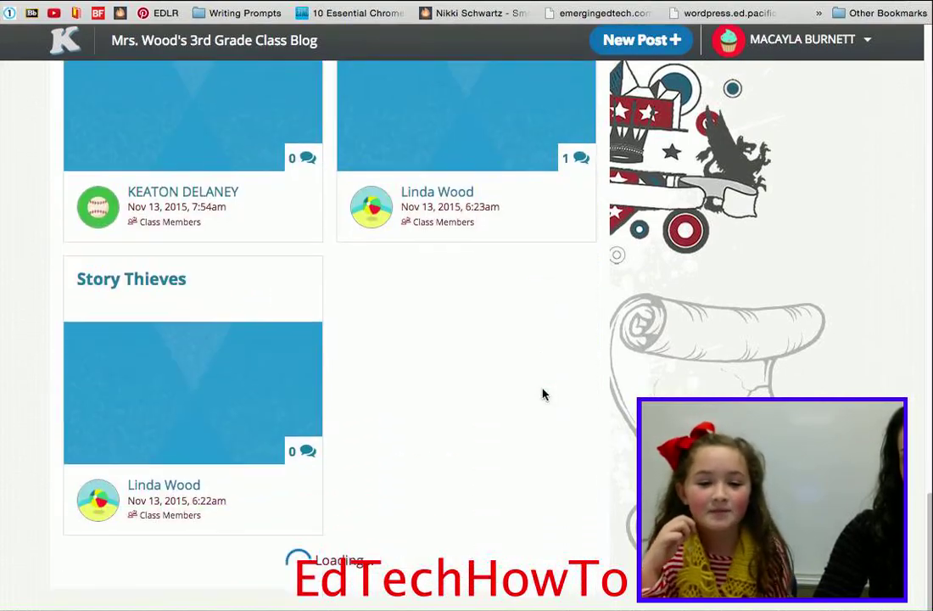
scroll(392, 119, up, 3)
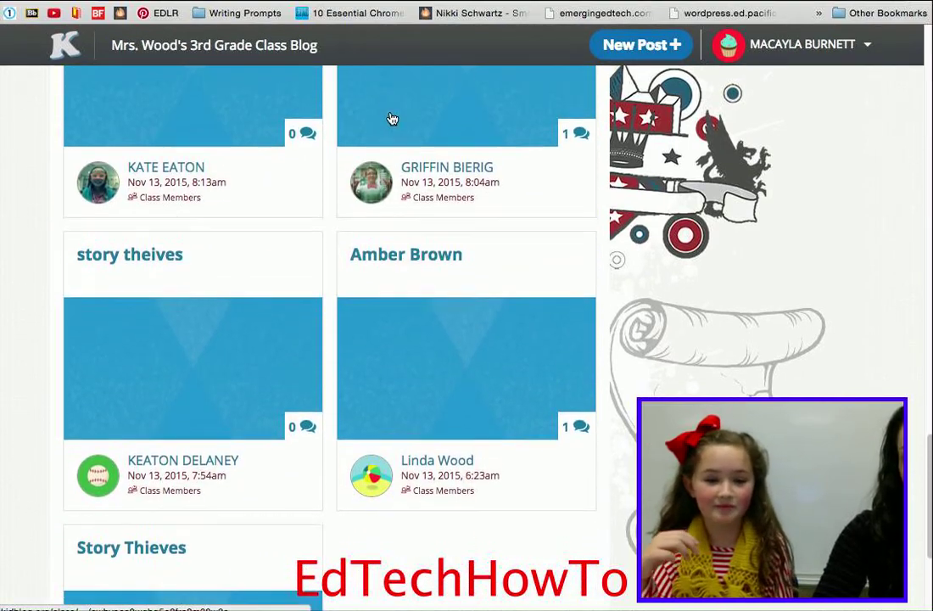
scroll(415, 246, down, 4)
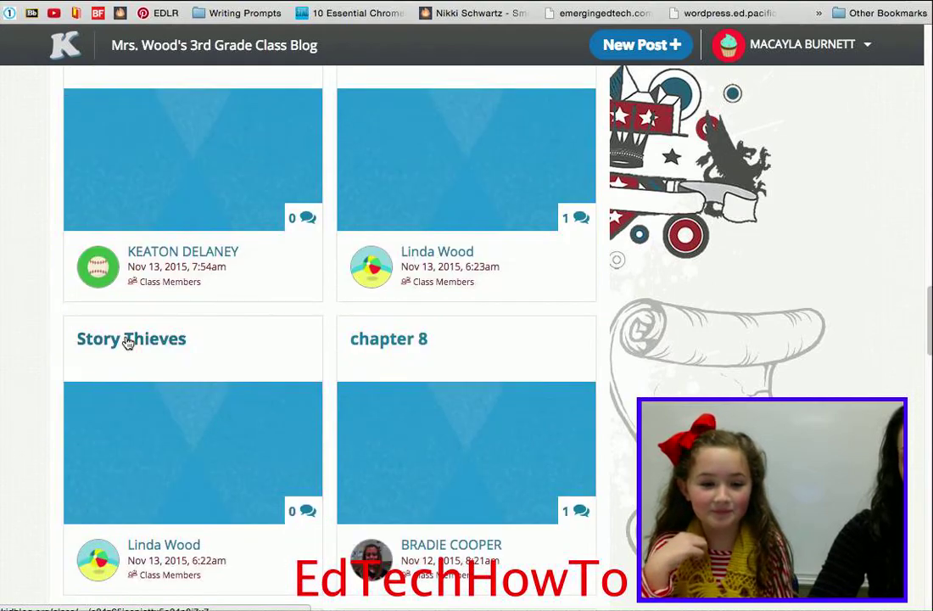
scroll(129, 352, down, 1)
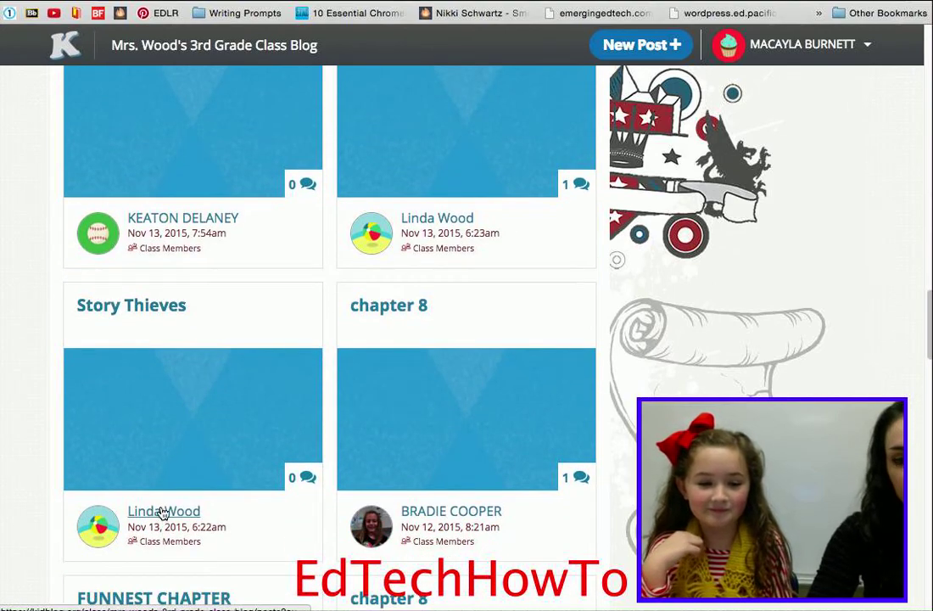
click(110, 309)
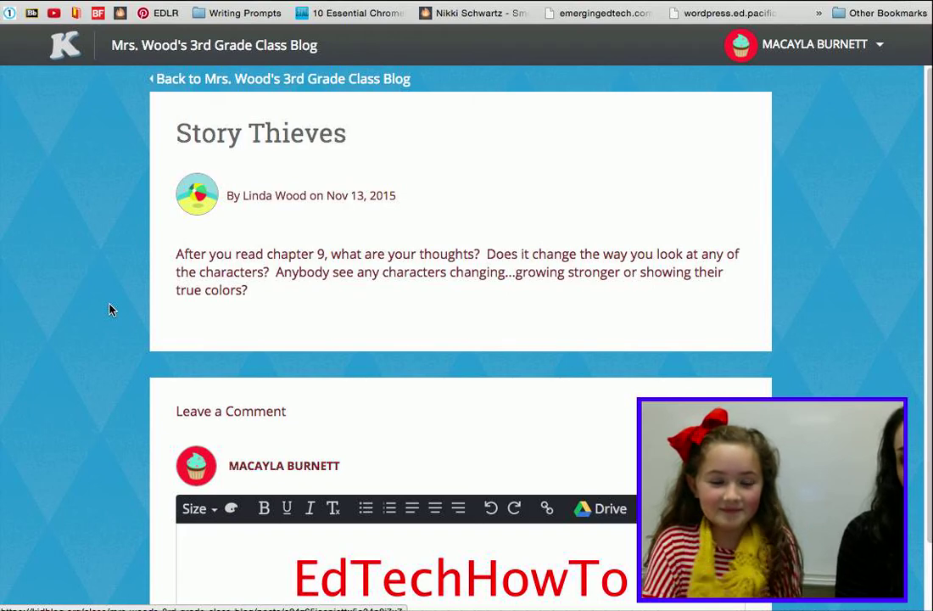
Submit the comment "type comment here!" on the "Story Thieves" post
scroll(109, 310, down, 2)
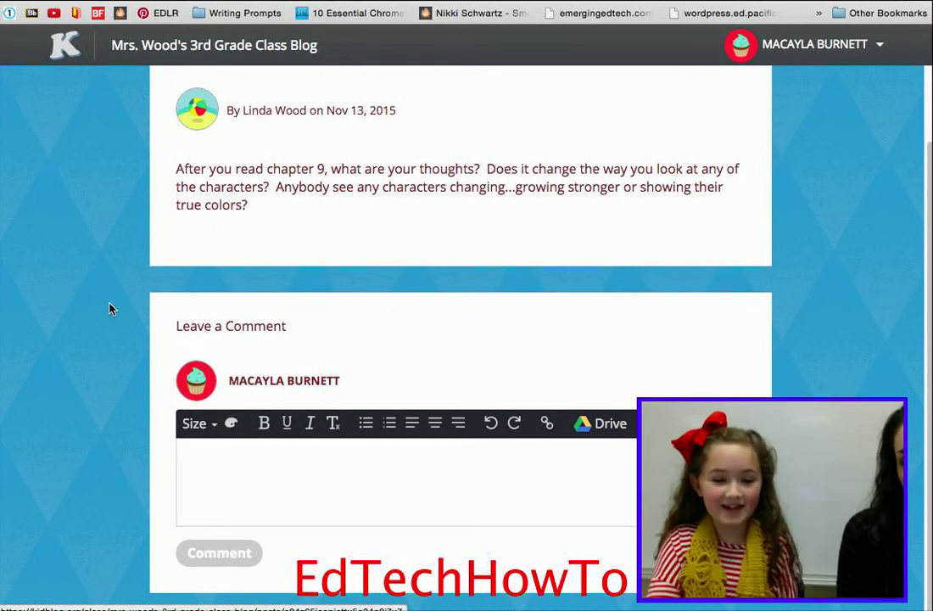
click(256, 462)
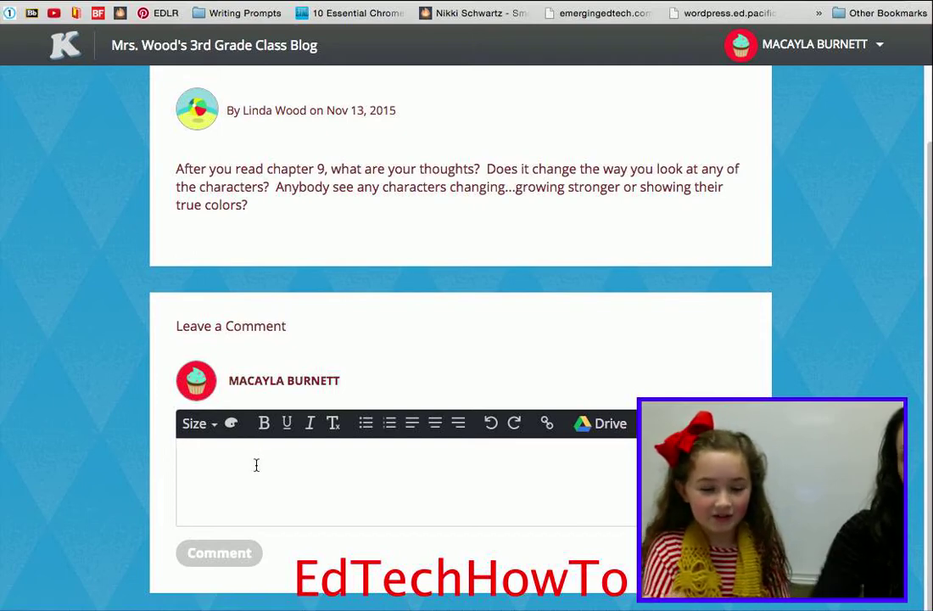
text(type com)
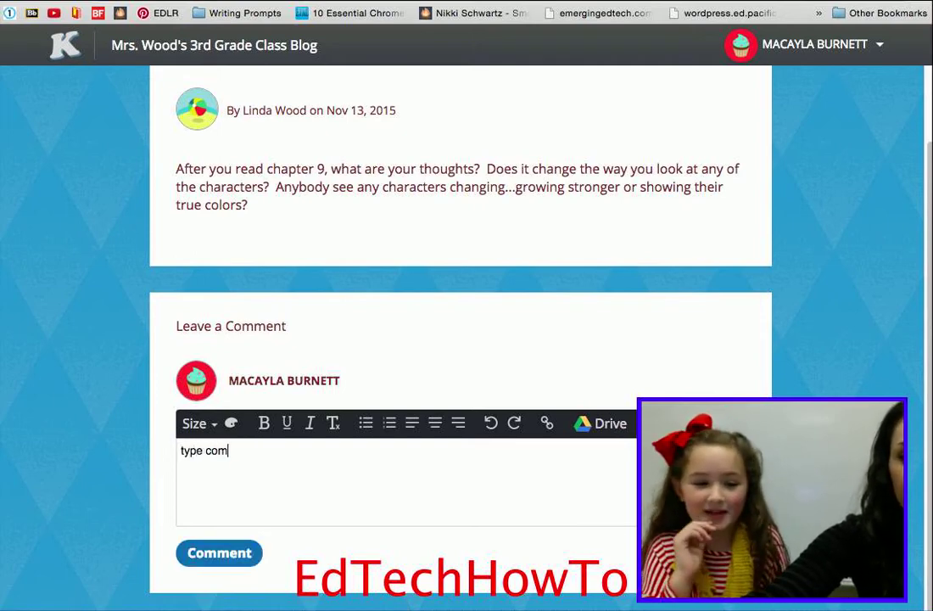
text(ment here!)
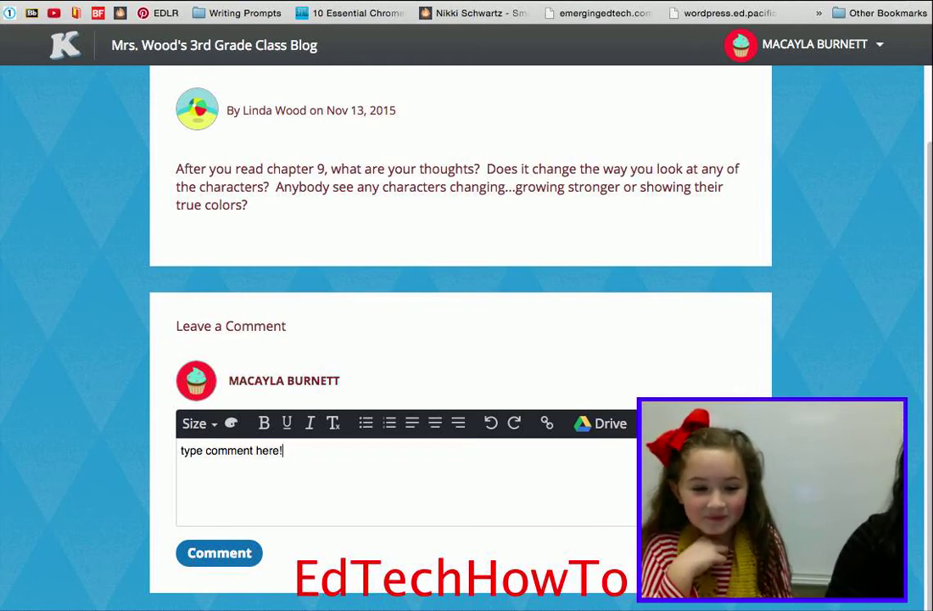
click(210, 562)
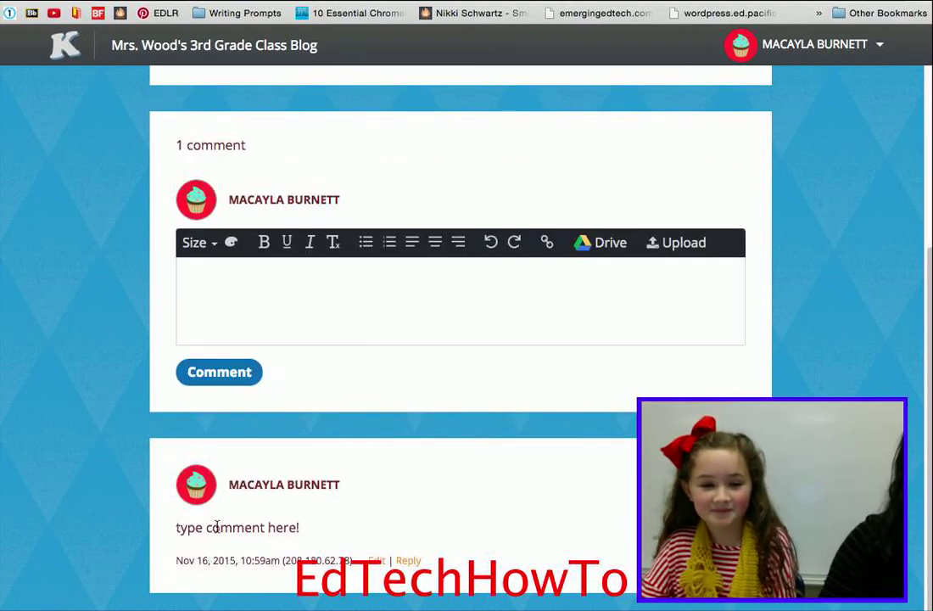
Return to the class blog's main page and start a new post
scroll(217, 527, up, 3)
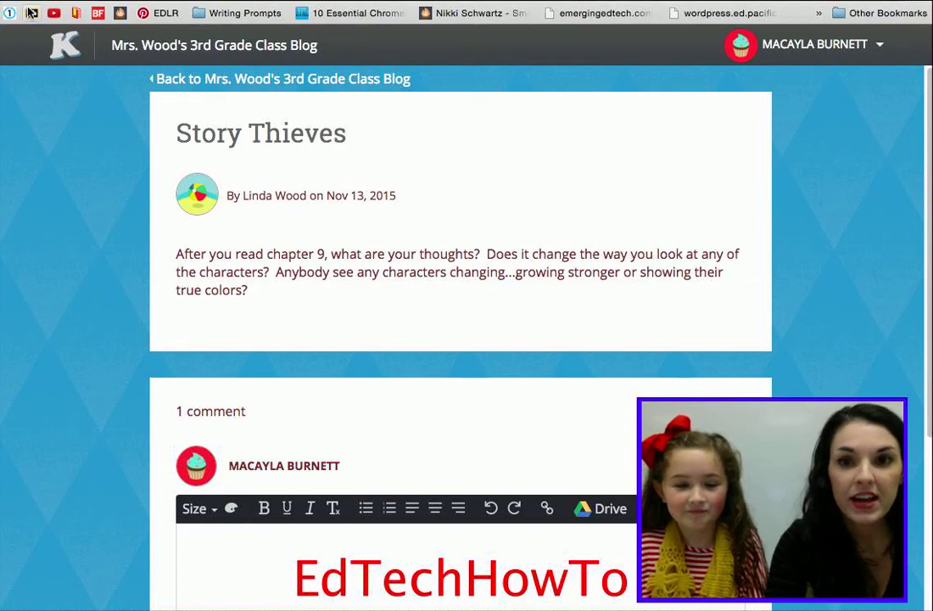
click(146, 45)
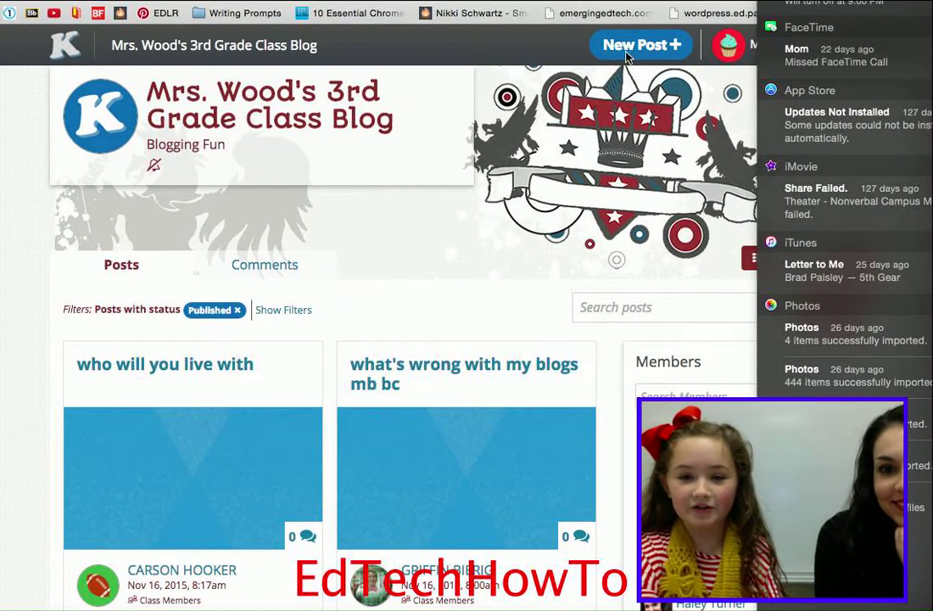
click(632, 55)
click(635, 46)
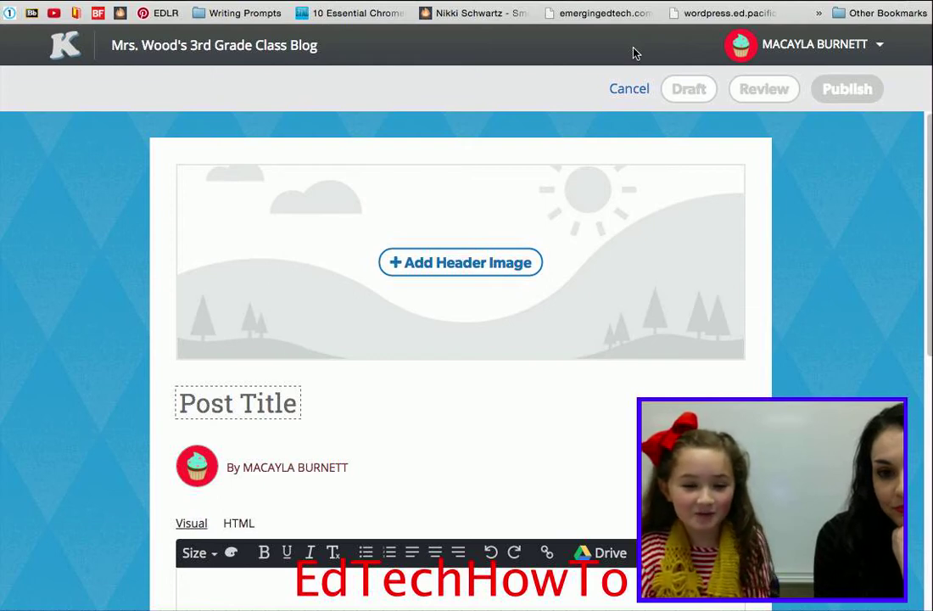
Title the new post "Chapter 3"
click(244, 405)
text(C)
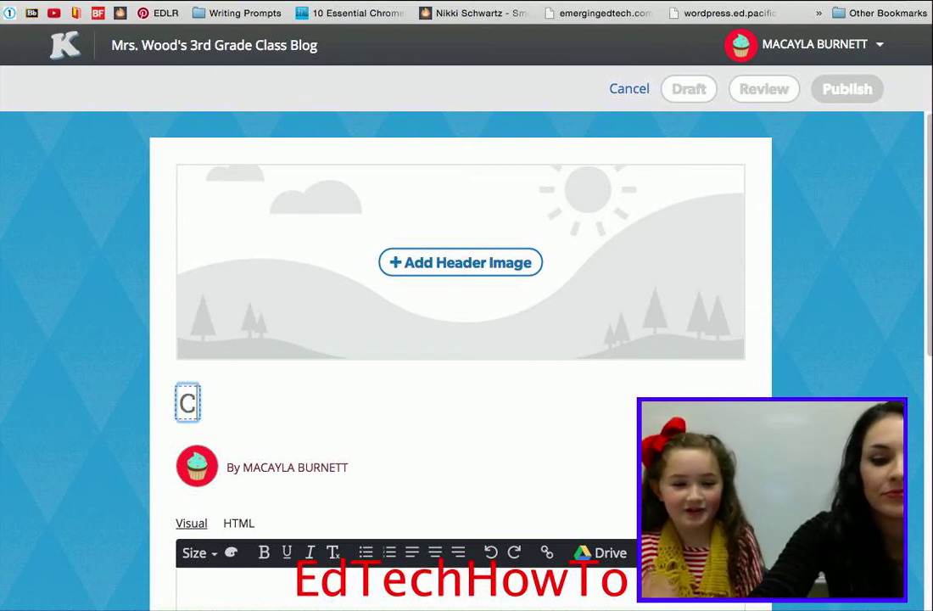
text(hapter 3)
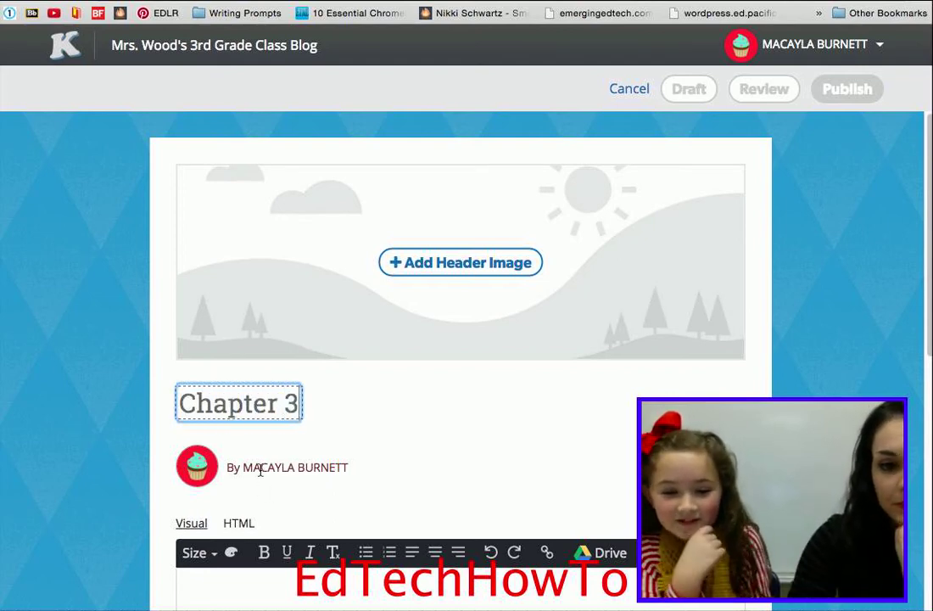
Enter "type post here!!" as the body text of the Chapter 3 post
scroll(259, 468, down, 4)
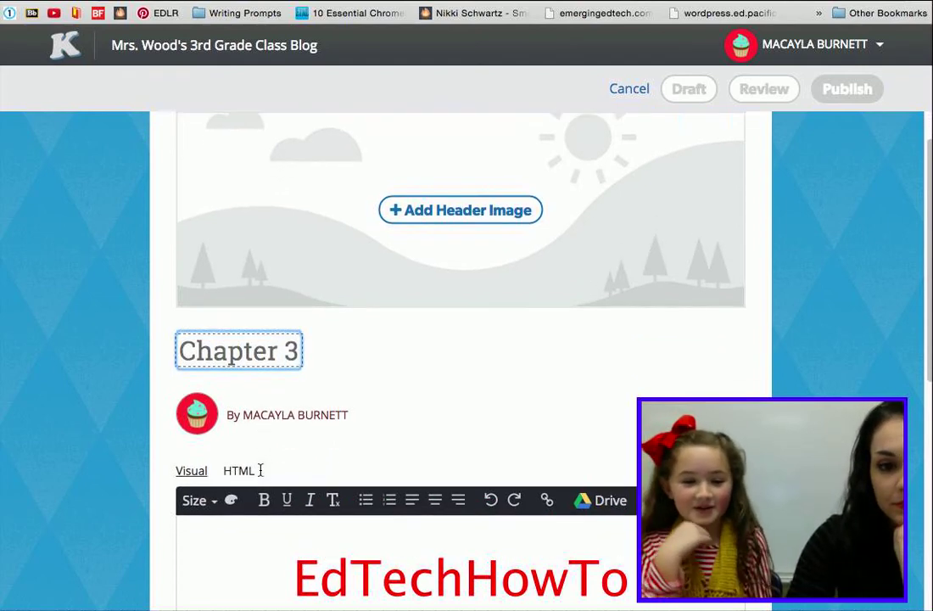
click(261, 469)
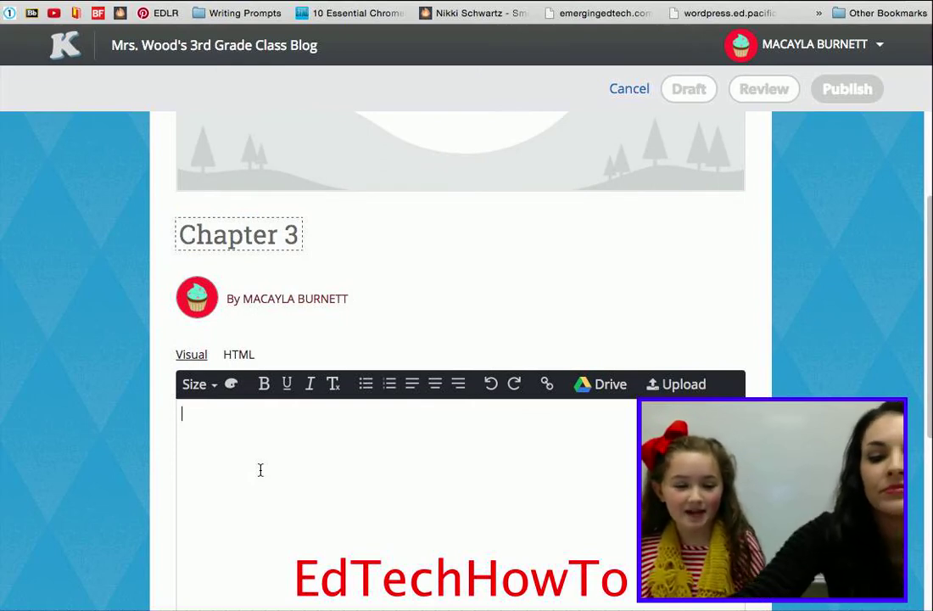
text(type post here)
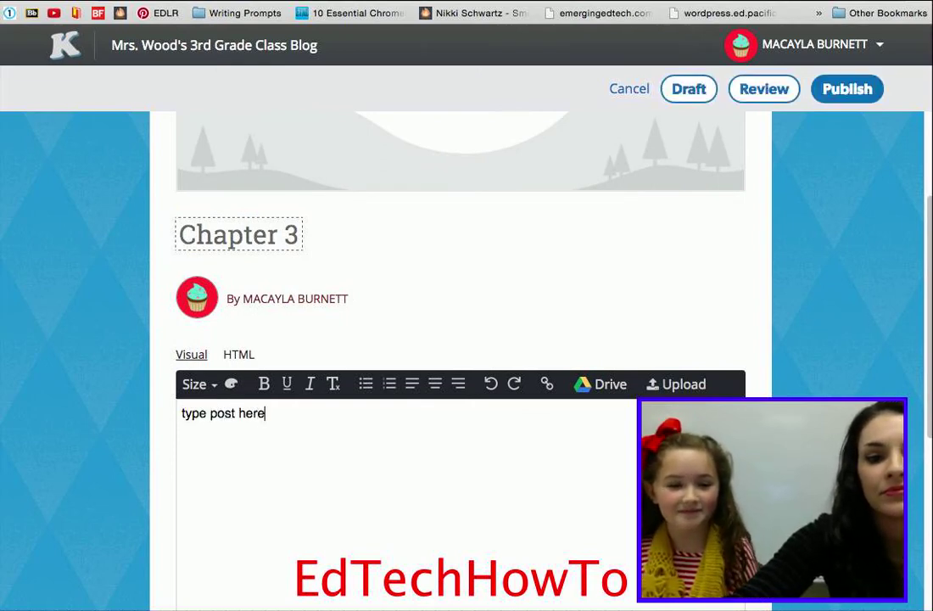
text(!!)
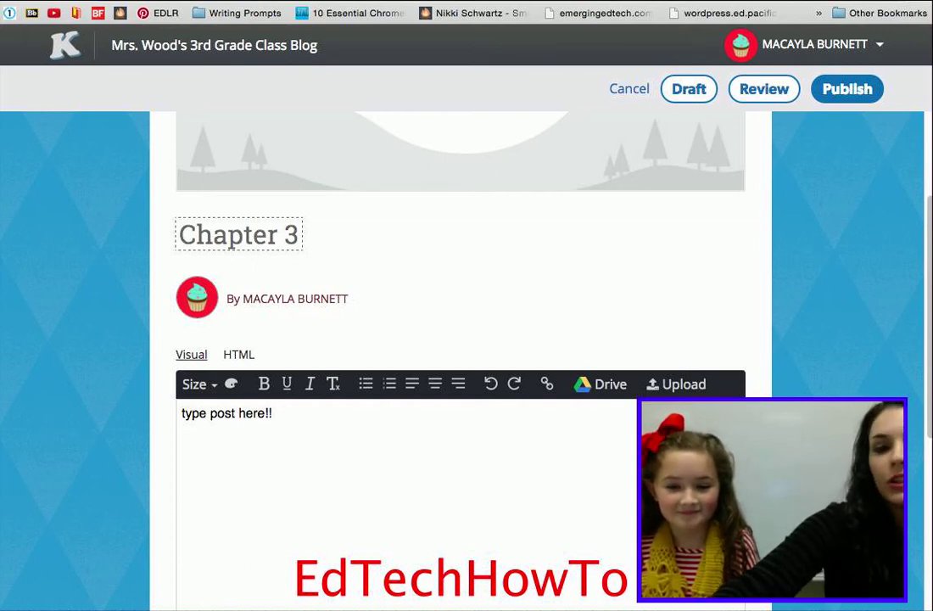
Add the deliberately misspelled words "story theives" after the existing sentence in the post body
text(story)
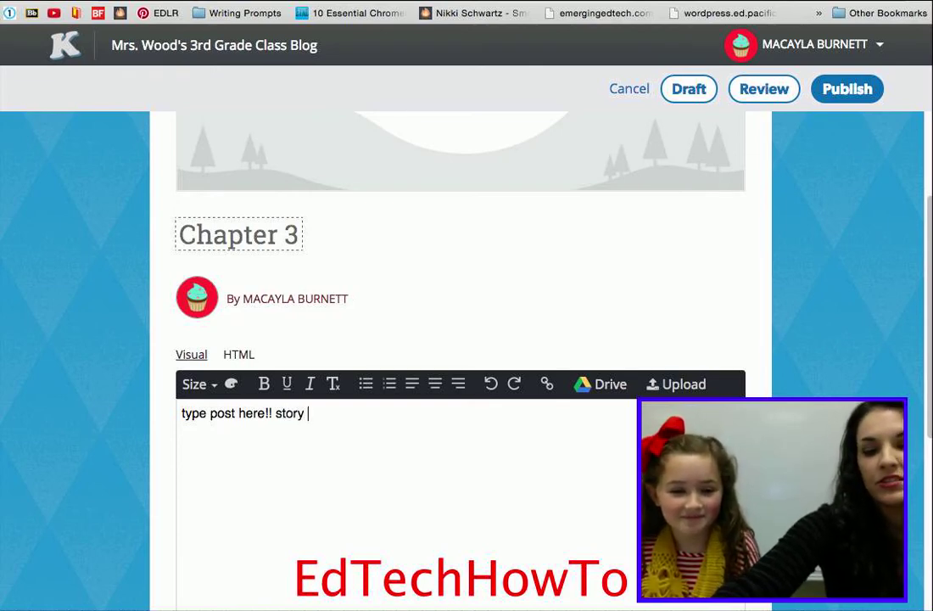
text( theiv)
text(e)
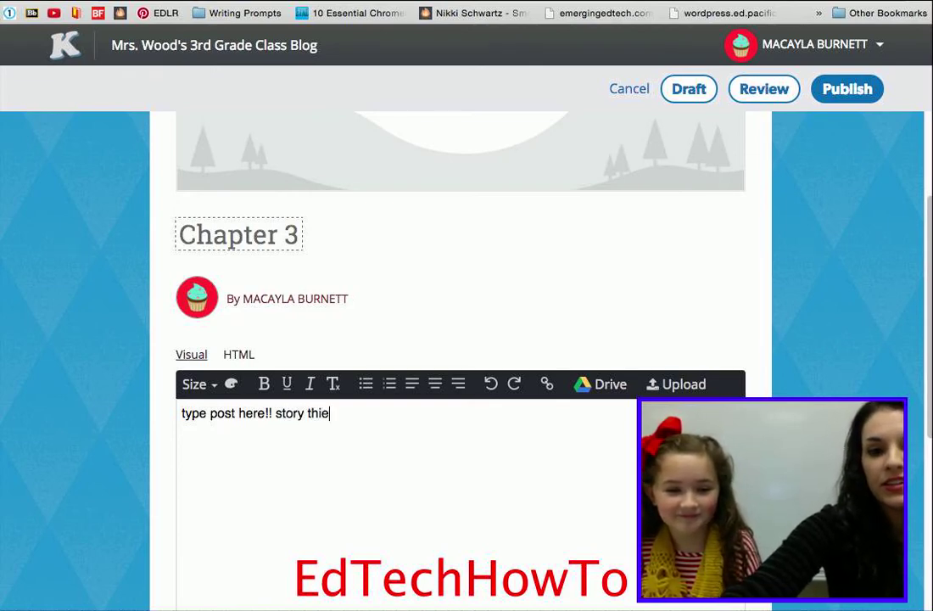
key(BackSpace)
key(BackSpace)
text(eives)
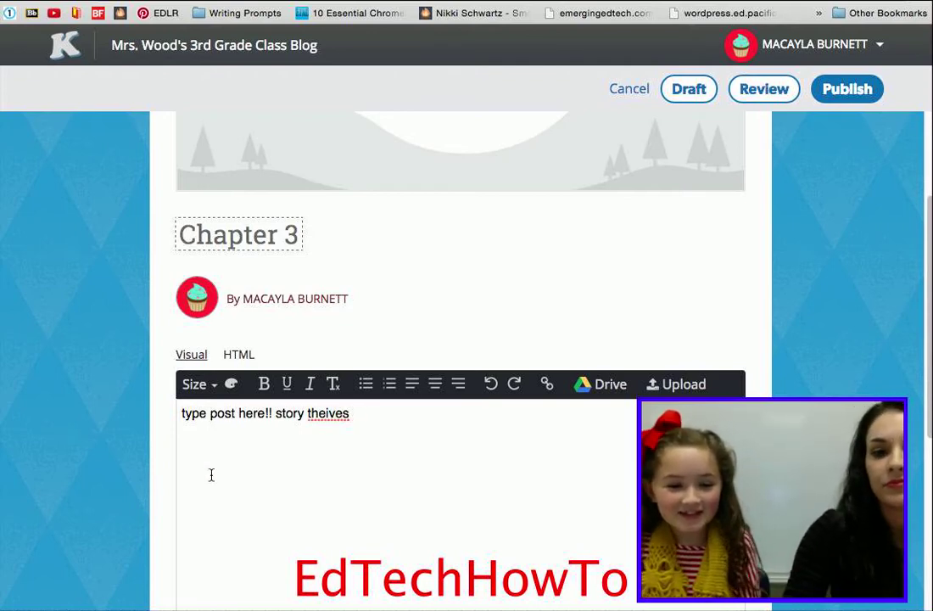
Correct the misspelled word "theives" in the post body with the spelling suggestion "thieves"
click(329, 415)
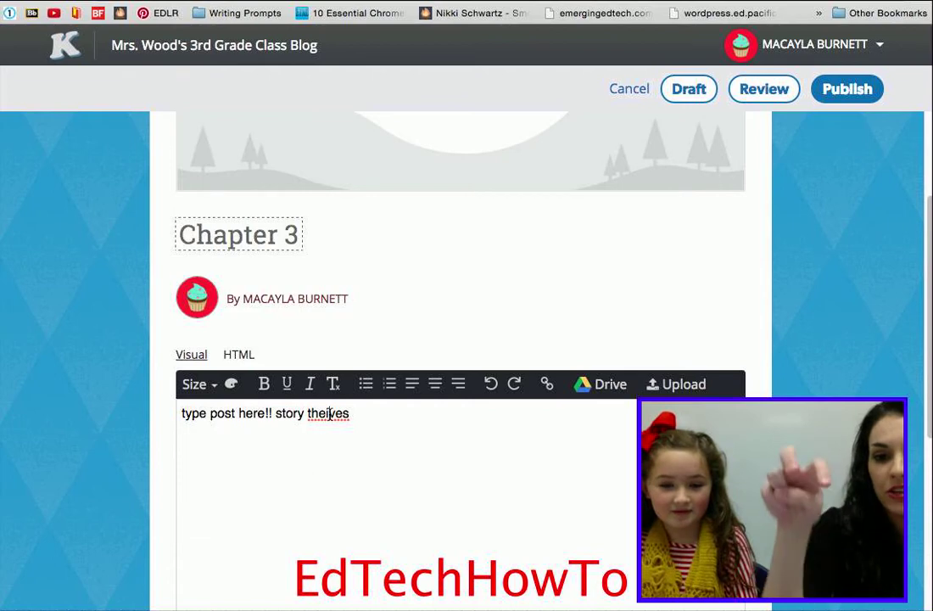
right_click(330, 417)
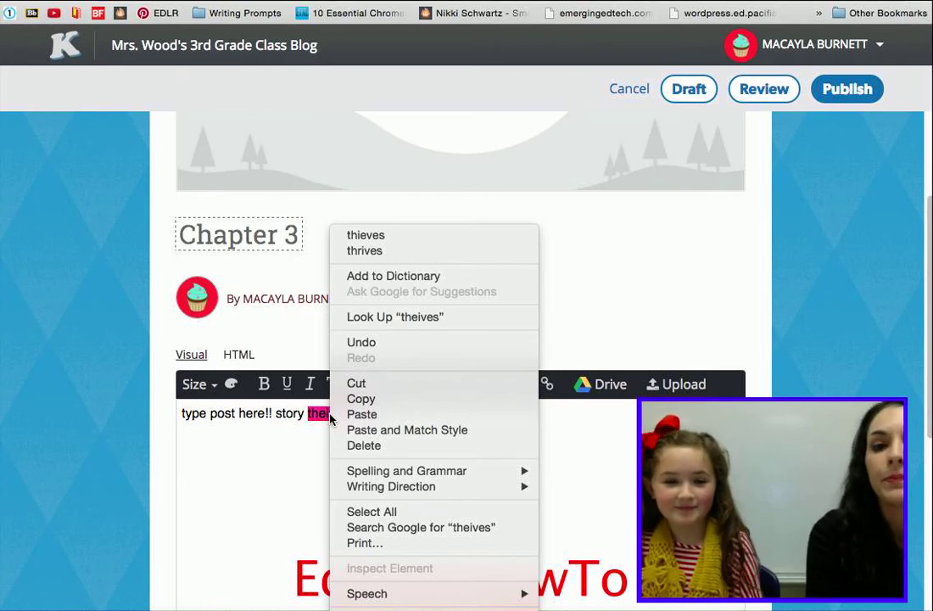
click(406, 241)
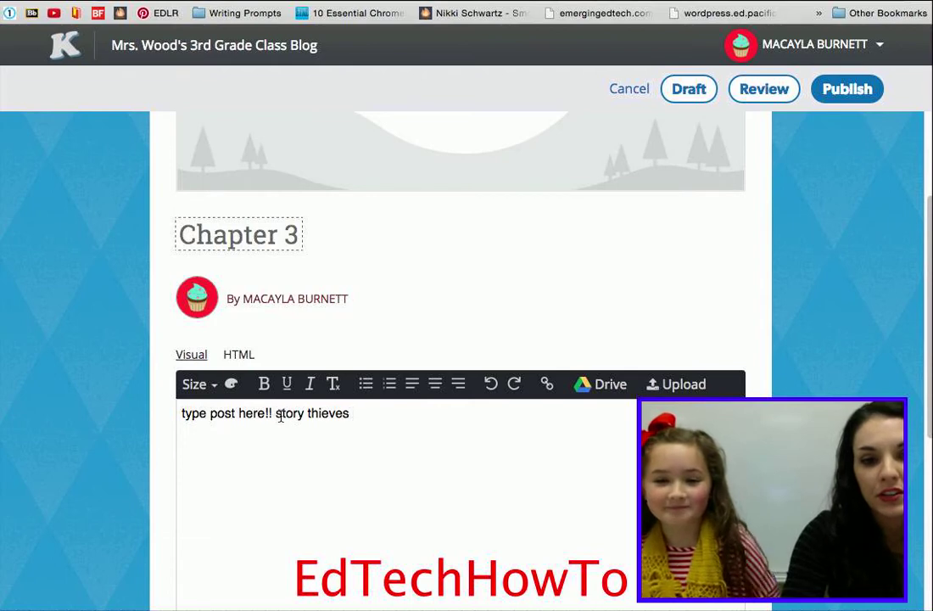
Make the words "story thieves" bold in the post body
drag(280, 414, 359, 413)
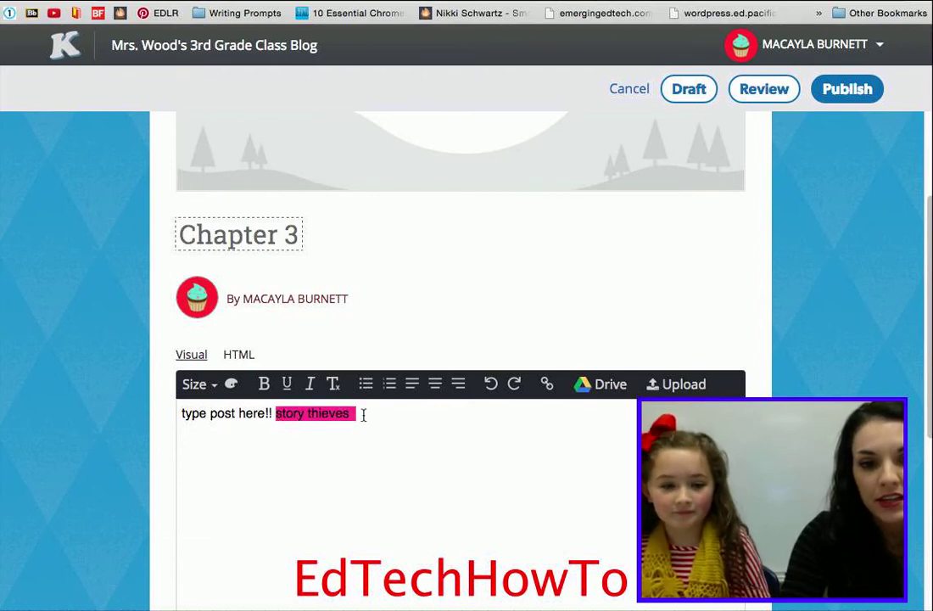
click(259, 365)
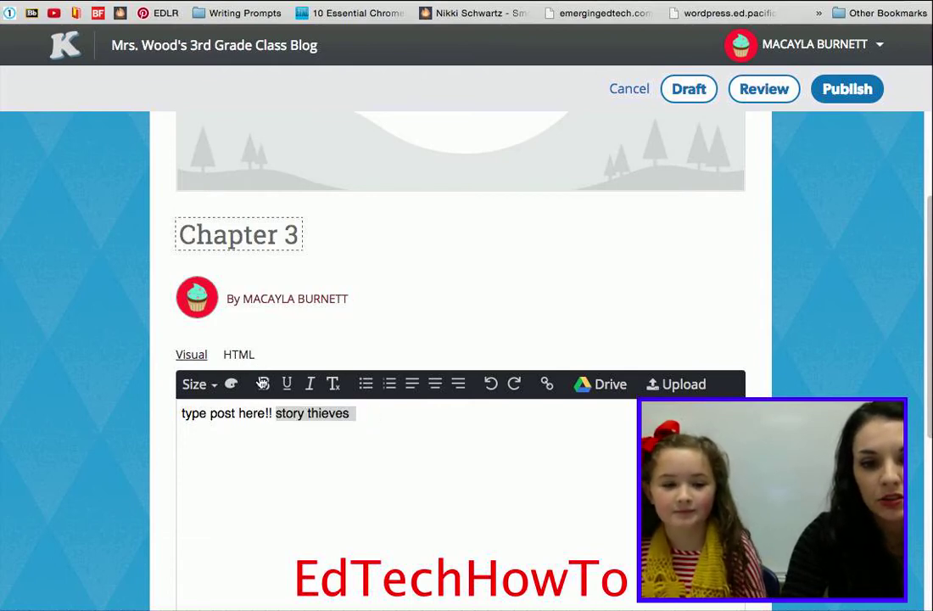
click(264, 384)
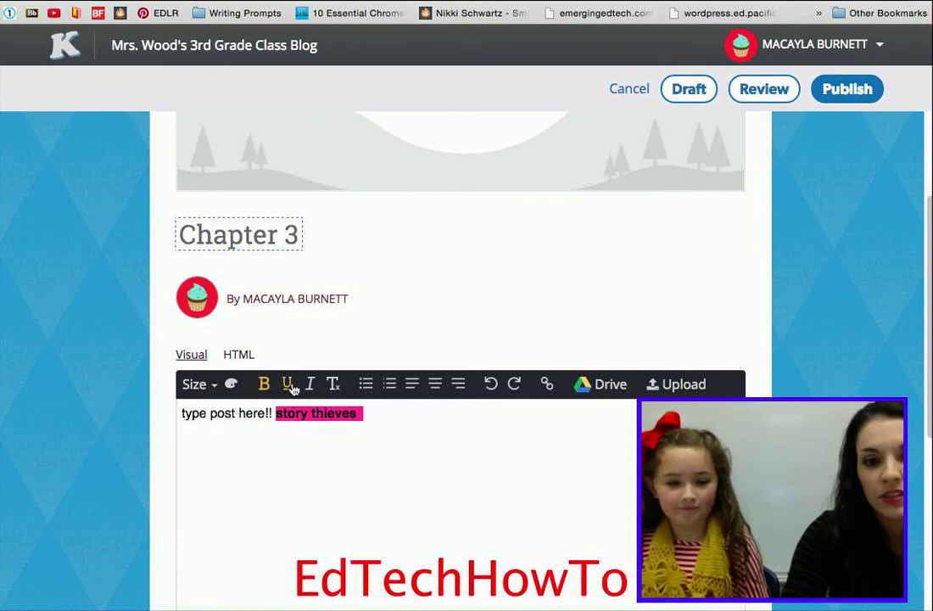
Format the words "story thieves" in the post body as underlined, size 16, blue text
click(290, 386)
click(213, 389)
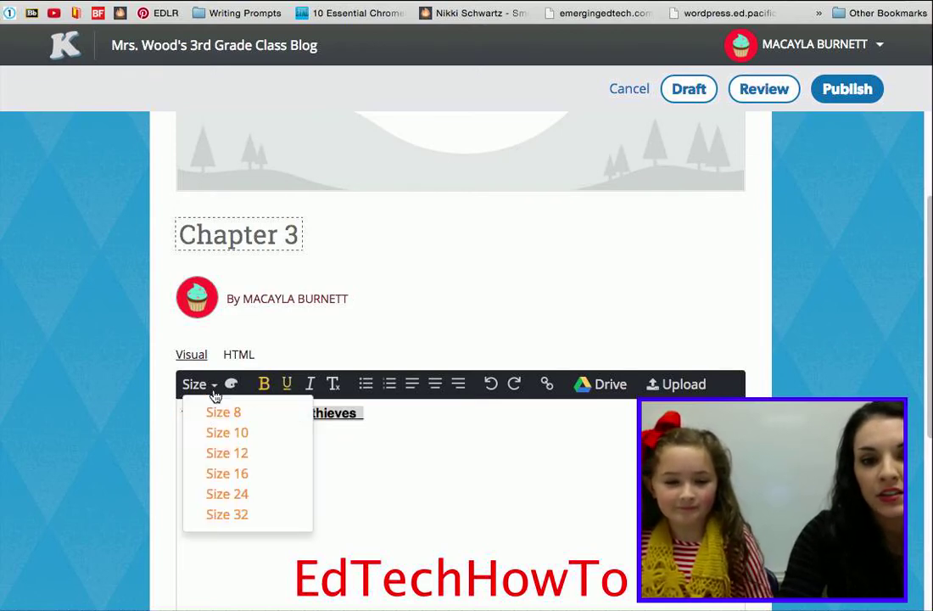
click(228, 472)
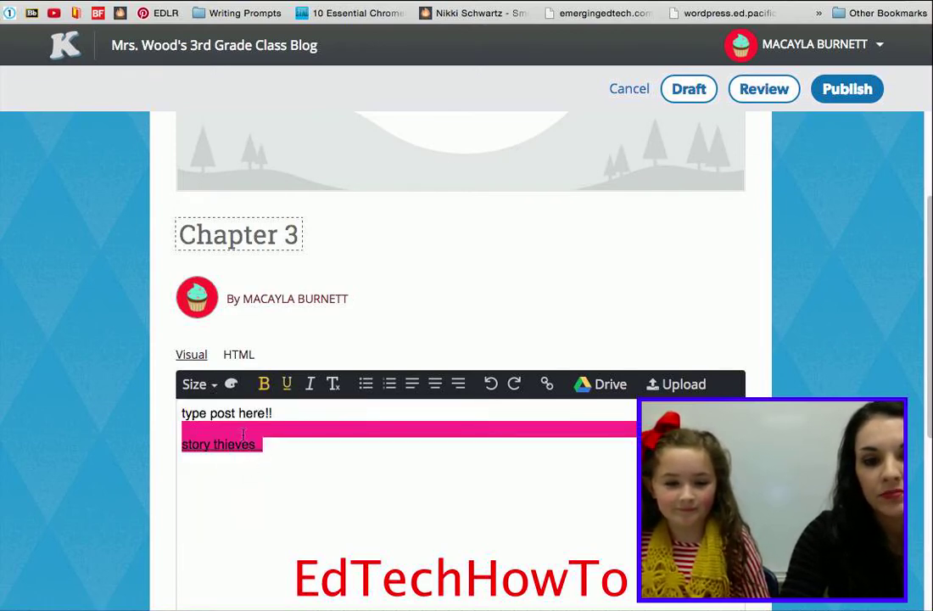
click(231, 388)
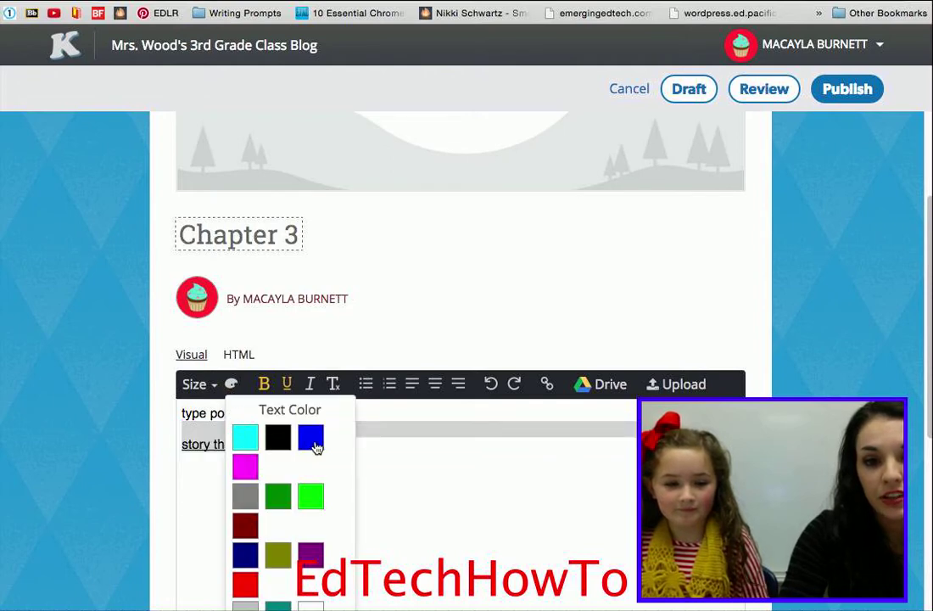
click(314, 440)
click(315, 442)
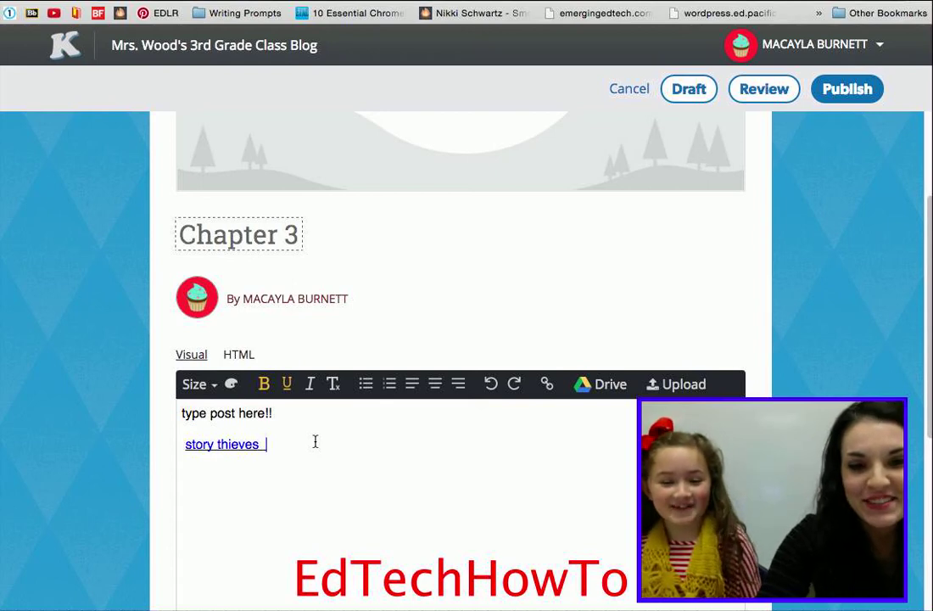
Delete the words "story thieves" and the empty line before them from the post body
drag(315, 441, 193, 447)
key(BackSpace)
key(BackSpace)
key(BackSpace)
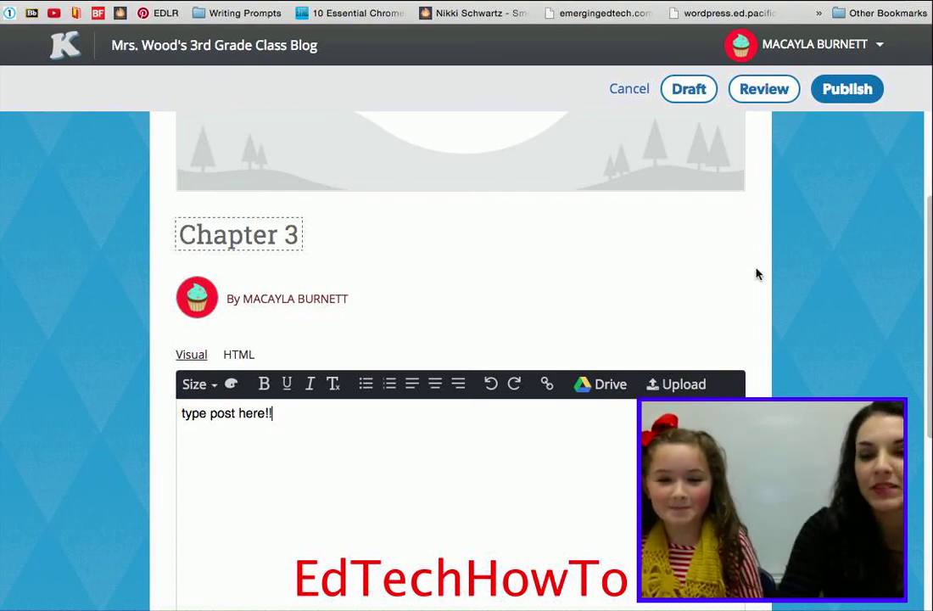
Publish the Chapter 3 post to the class blog with Teacher as its audience
click(849, 92)
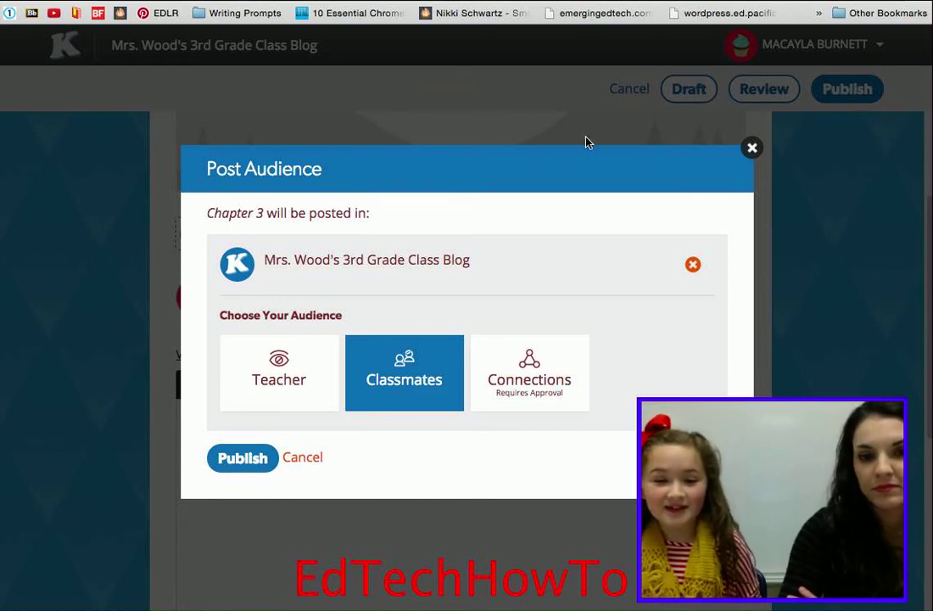
click(325, 364)
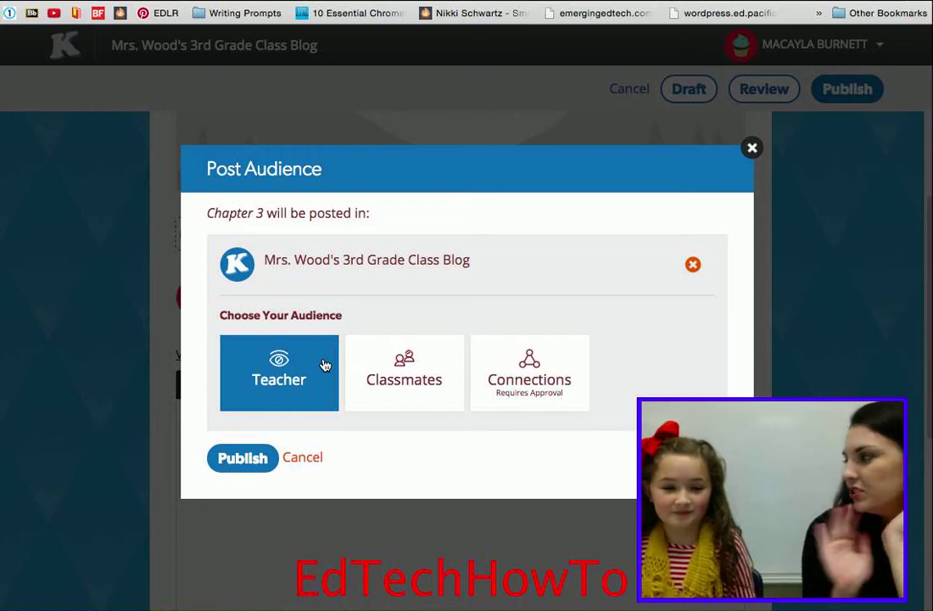
click(244, 459)
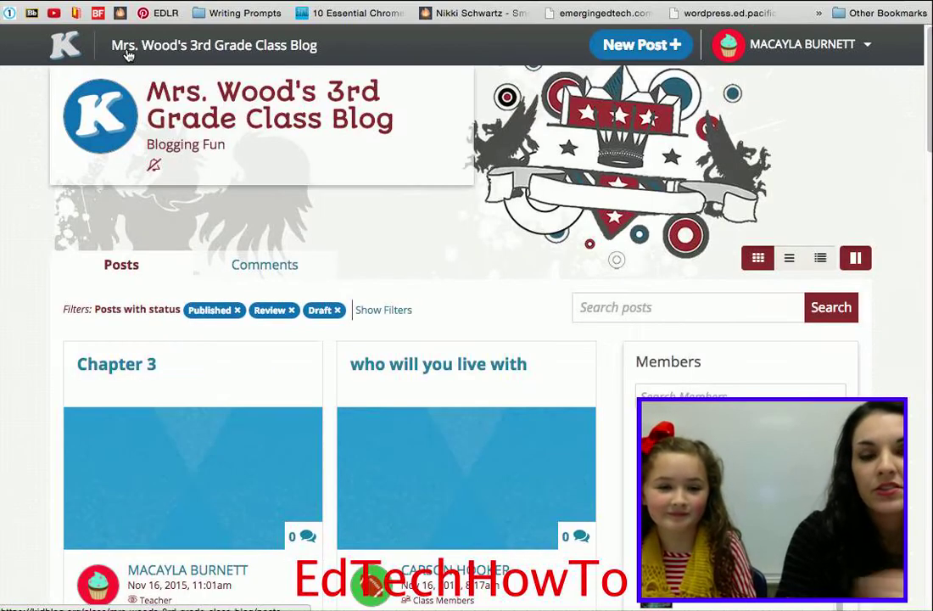
Go to the class blog's post list and open the published Chapter 3 post
click(125, 51)
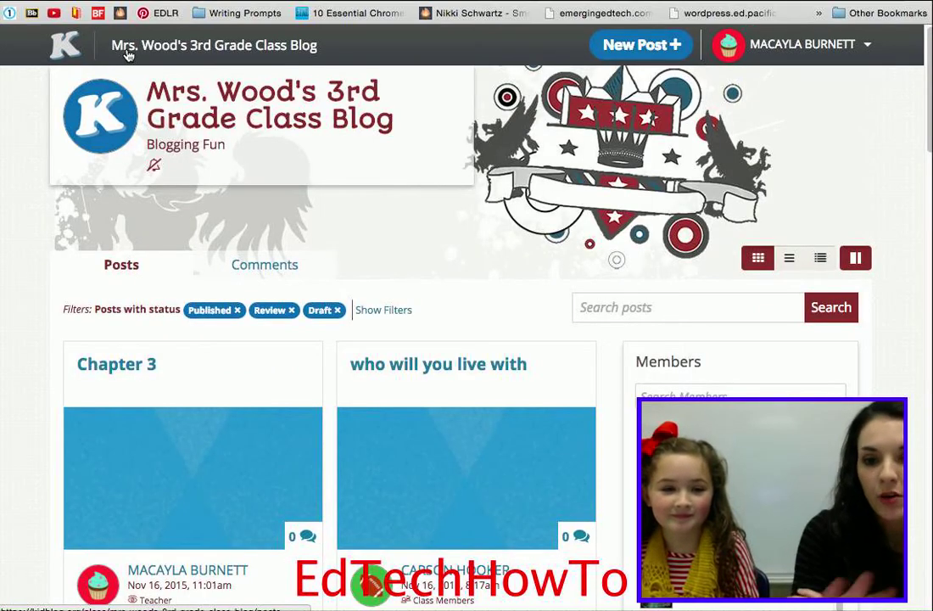
scroll(348, 226, down, 1)
scroll(347, 227, down, 1)
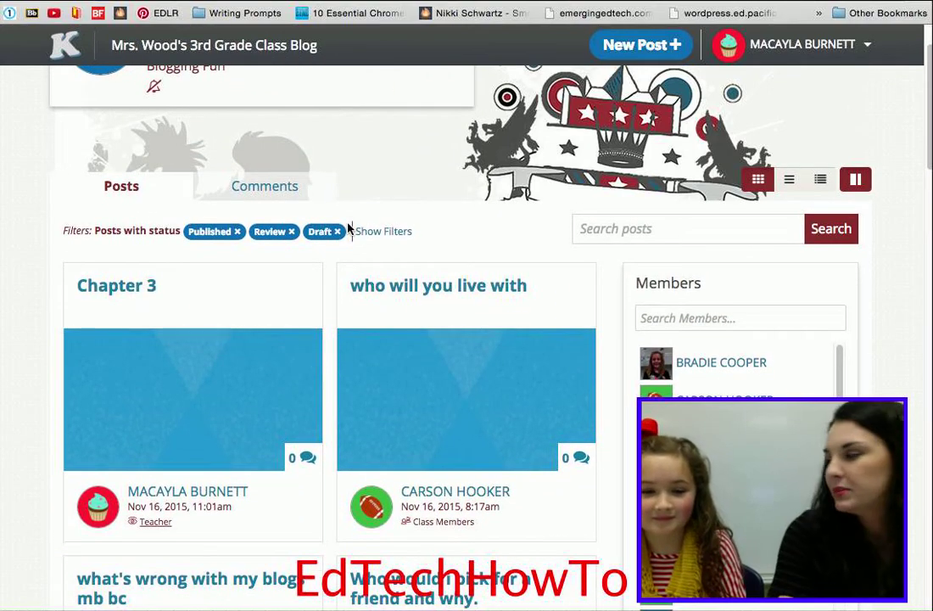
click(127, 293)
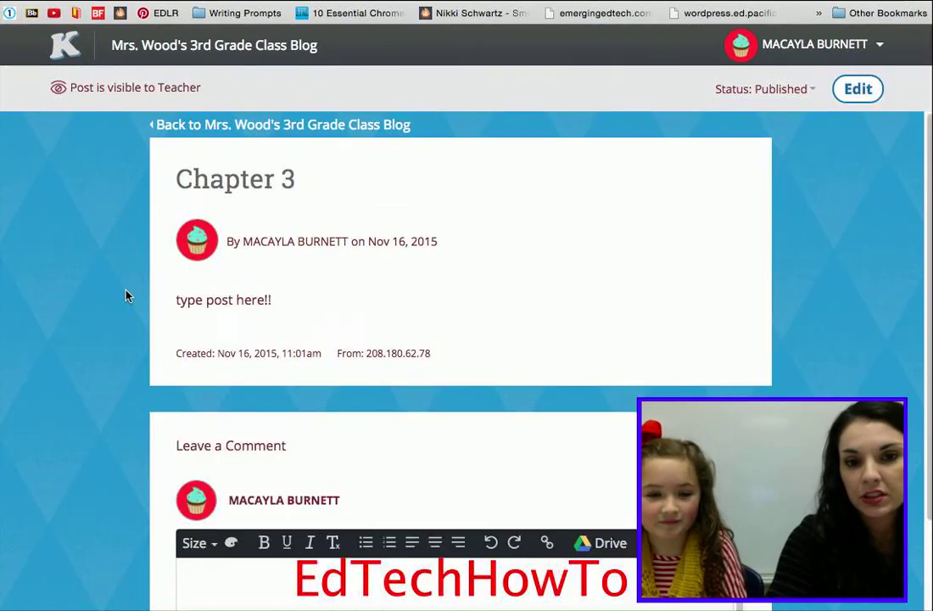
Open the Chapter 3 post for editing and cancel without changing anything
click(858, 90)
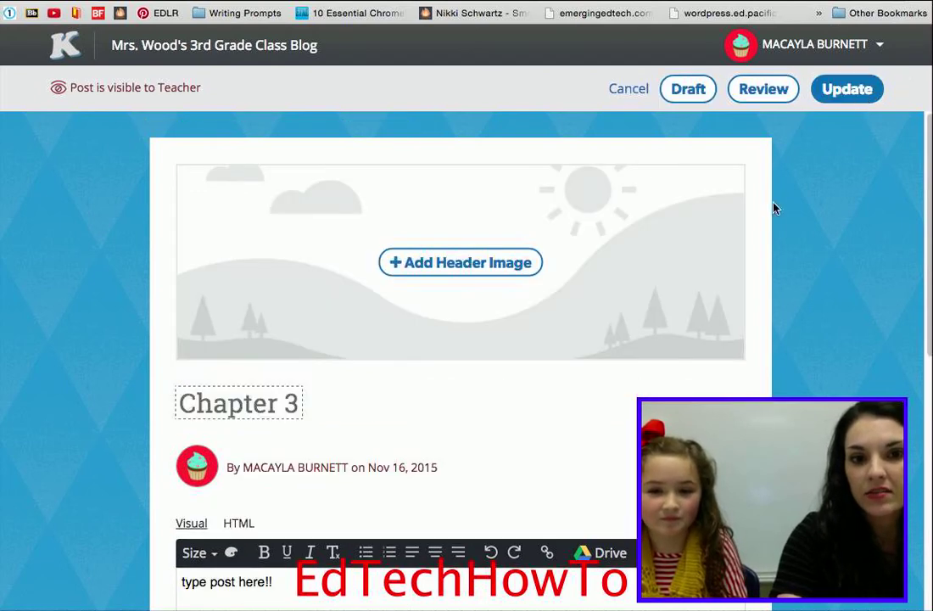
scroll(283, 459, down, 3)
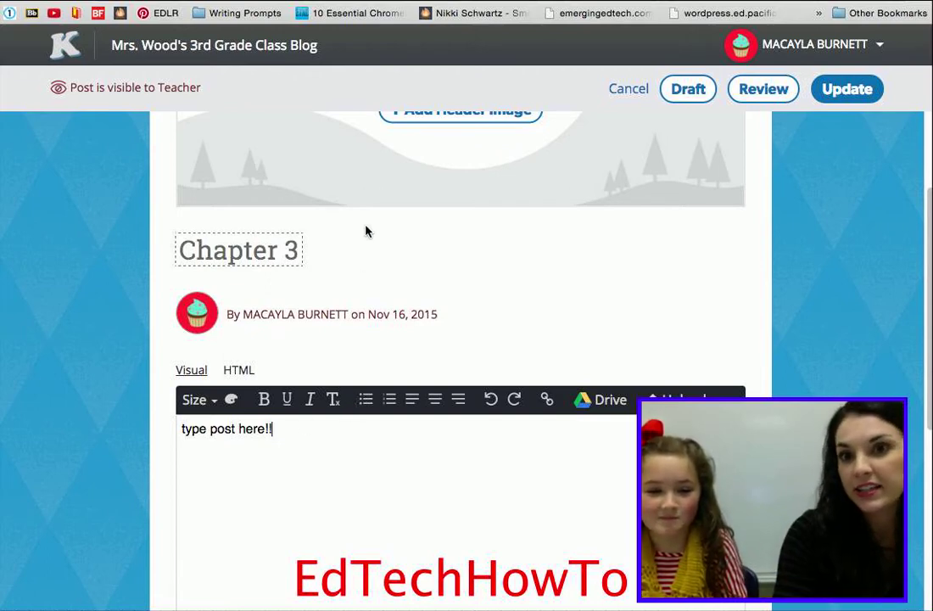
click(630, 90)
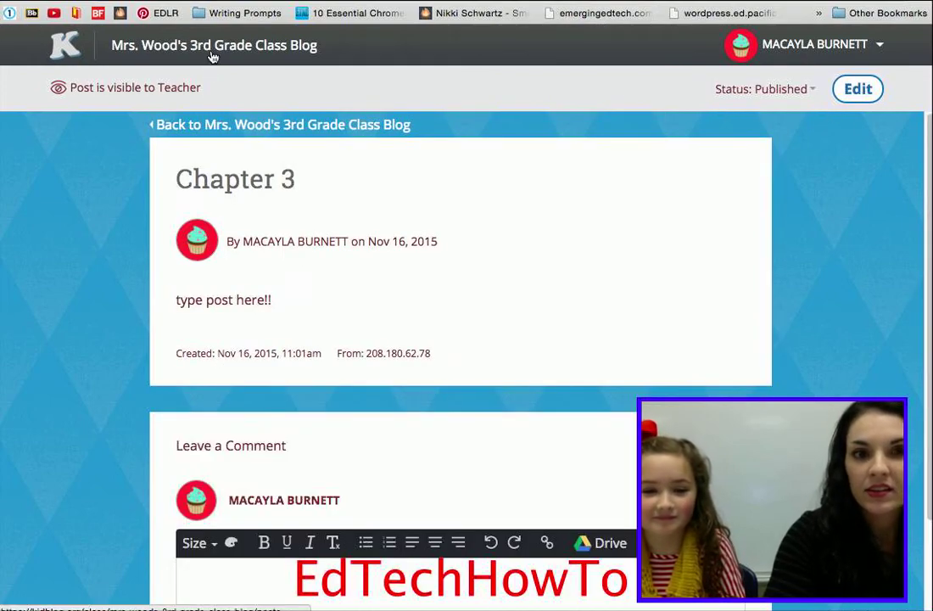
Return to the class blog, open the classmate's "chapter 9" post and start a comment on it
click(182, 48)
scroll(477, 219, down, 5)
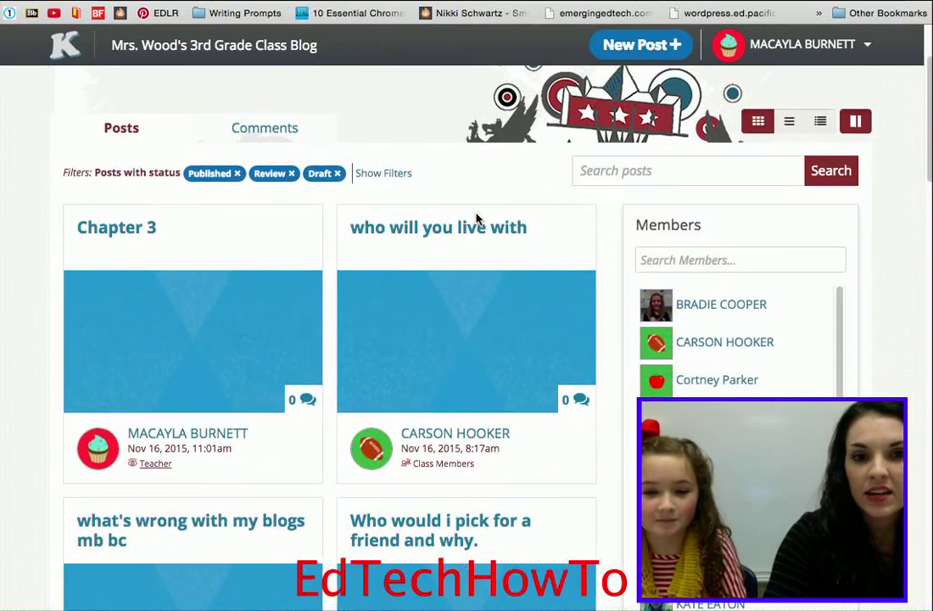
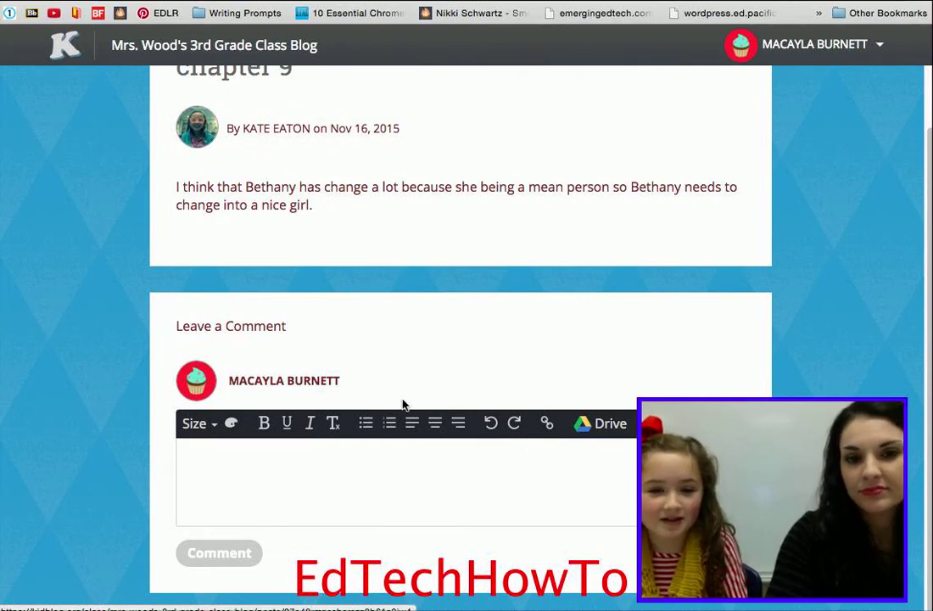
click(366, 492)
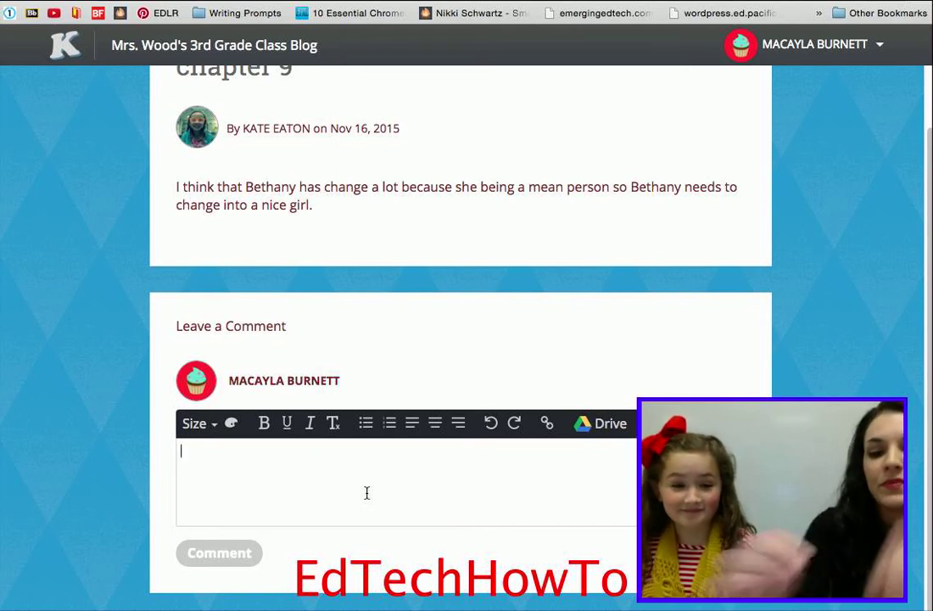
Write the comment "I disagree, I think Bethany is nice and owen is mean" on the chapter 9 post
text(I di)
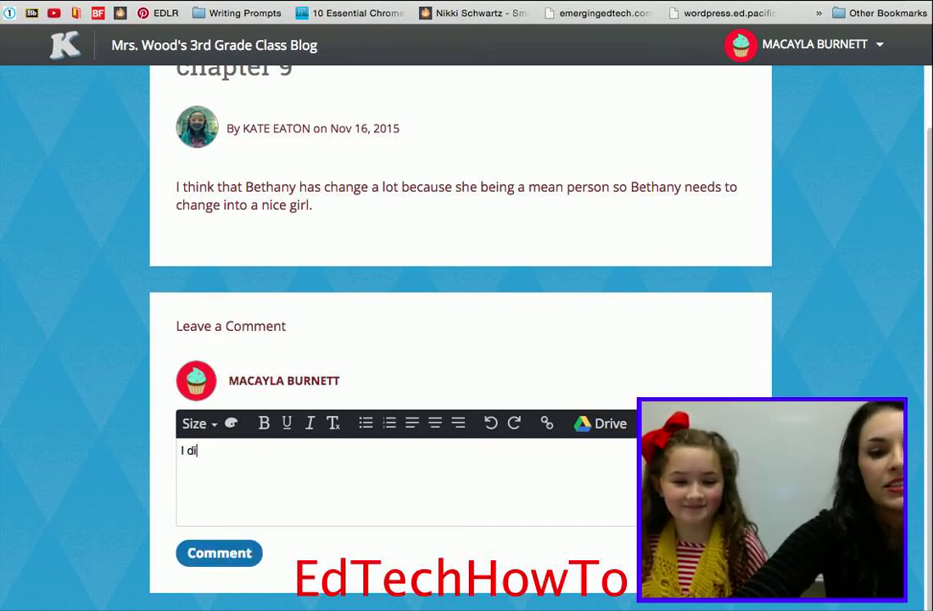
text(sagree, I ti)
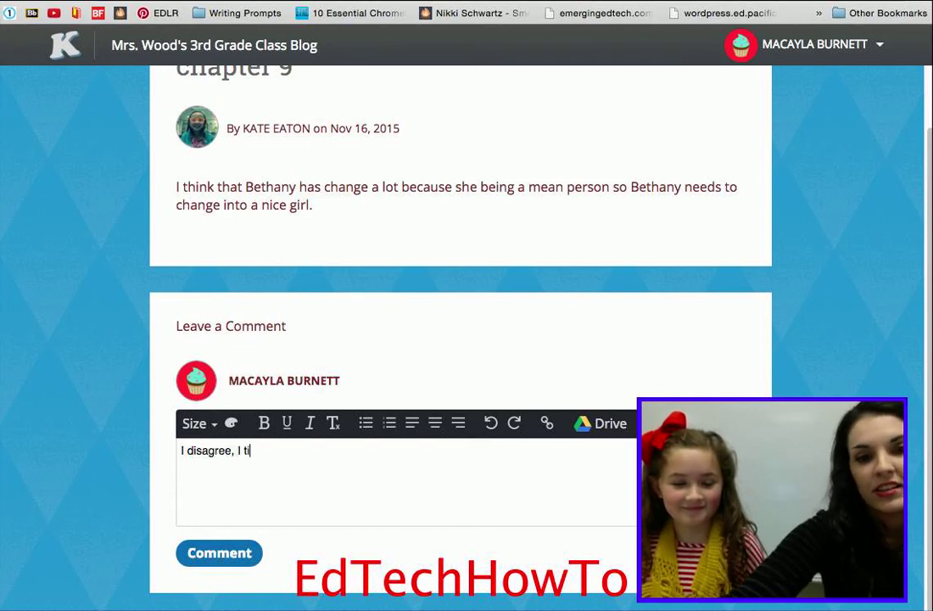
text(nk)
key(BackSpace)
key(BackSpace)
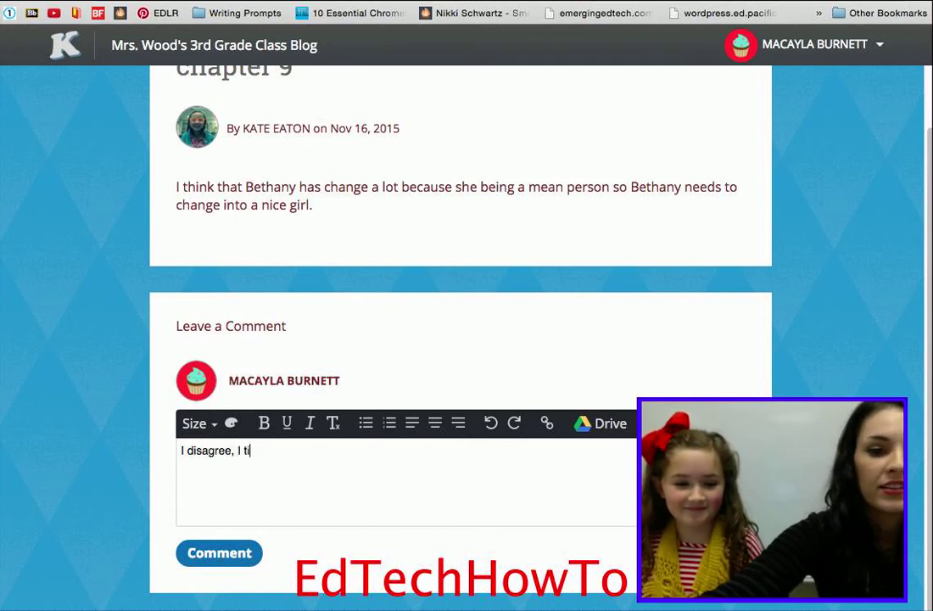
key(BackSpace)
text(hink Bet)
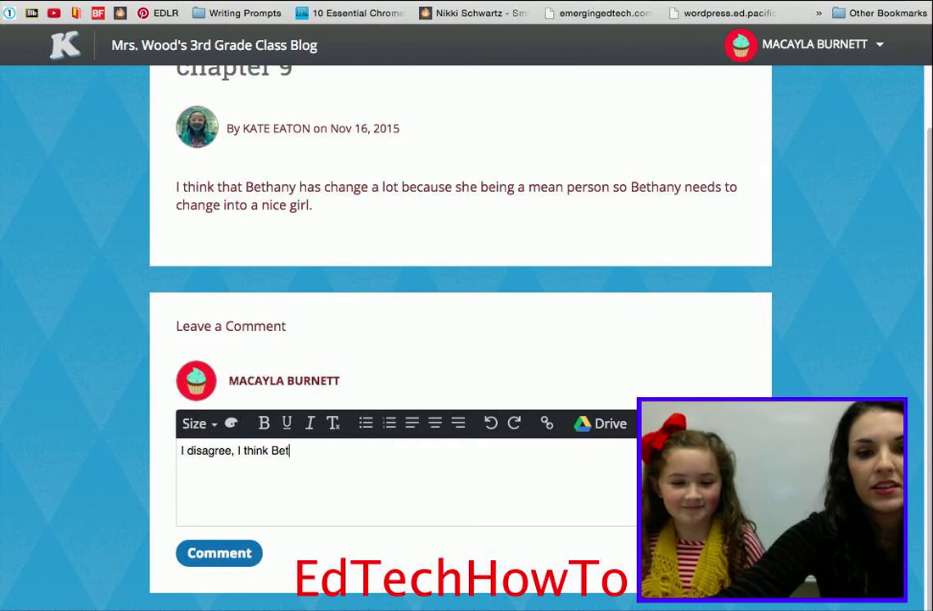
text(hany is nice)
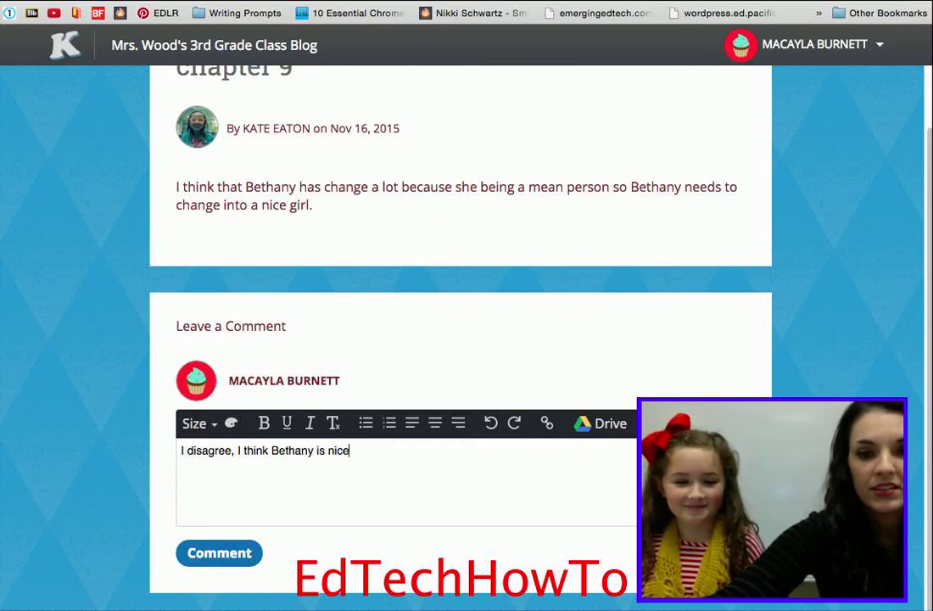
text( and owen is mean)
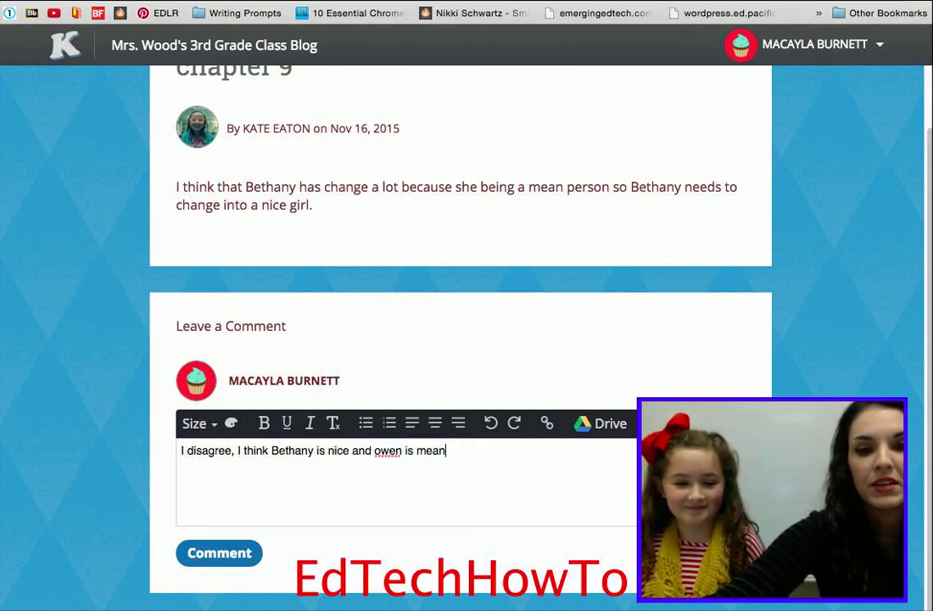
Capitalize "Owen" in the comment and add a period at the end of the sentence
click(381, 451)
key(BackSpace)
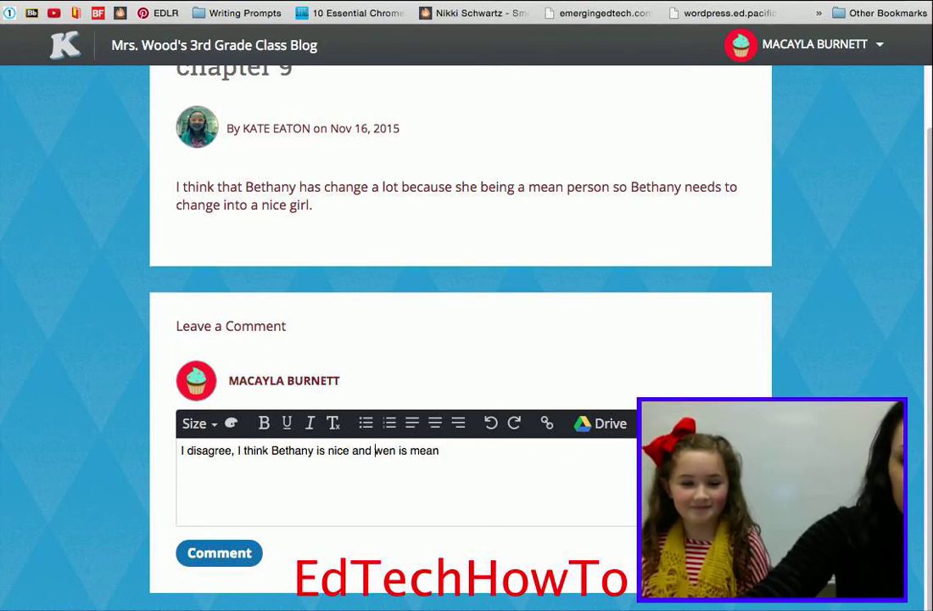
text(O)
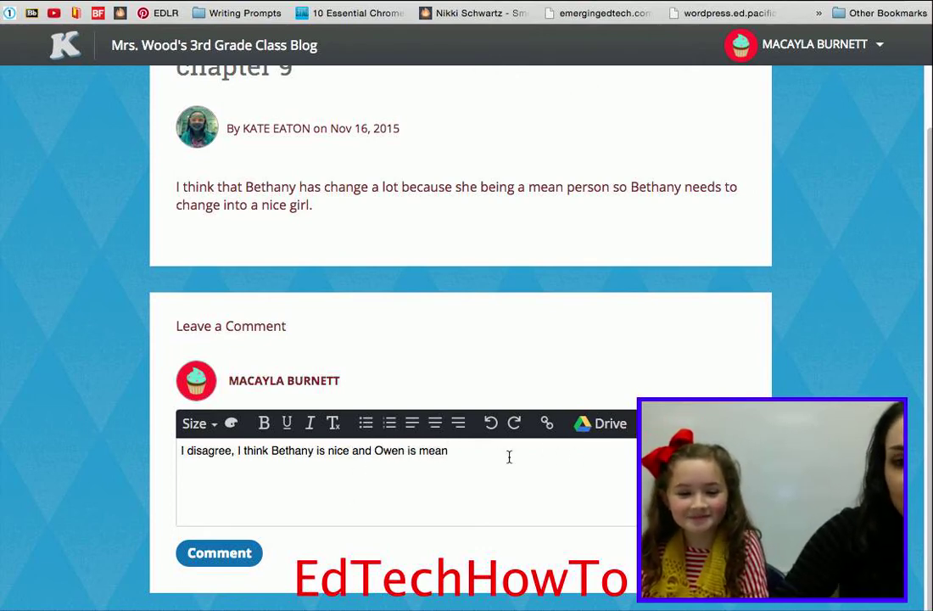
click(475, 457)
text(.)
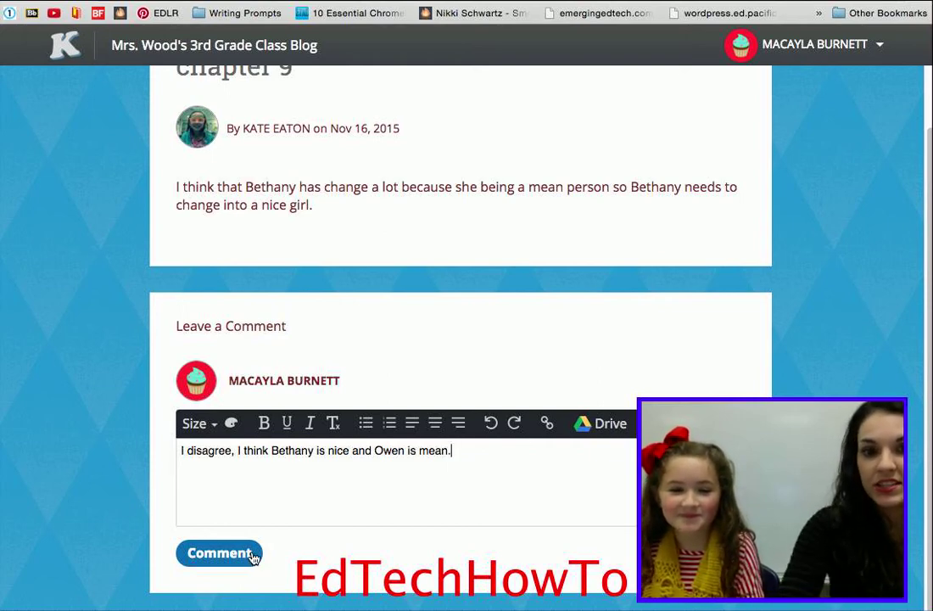
Submit the finished comment on the chapter 9 post
drag(487, 447, 171, 446)
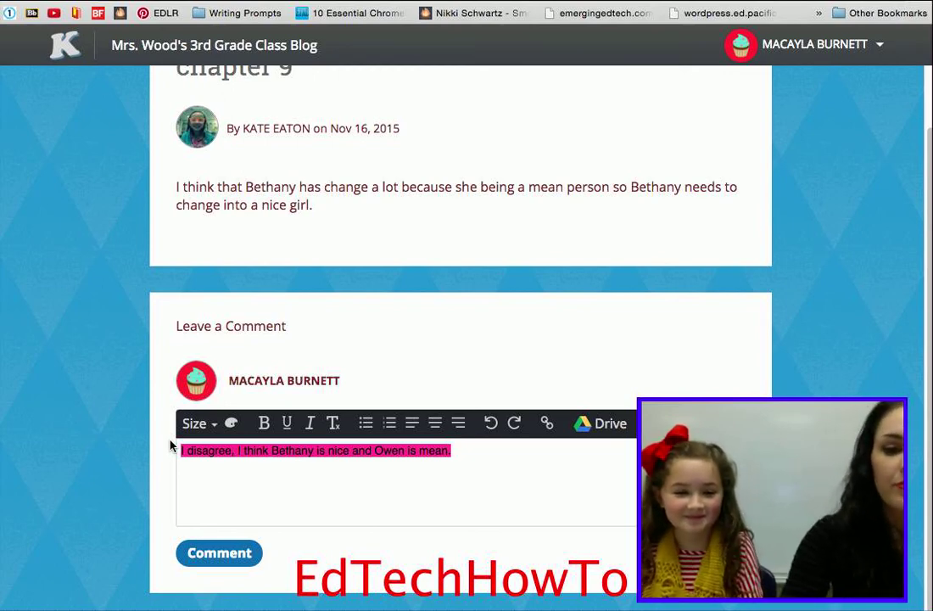
click(204, 511)
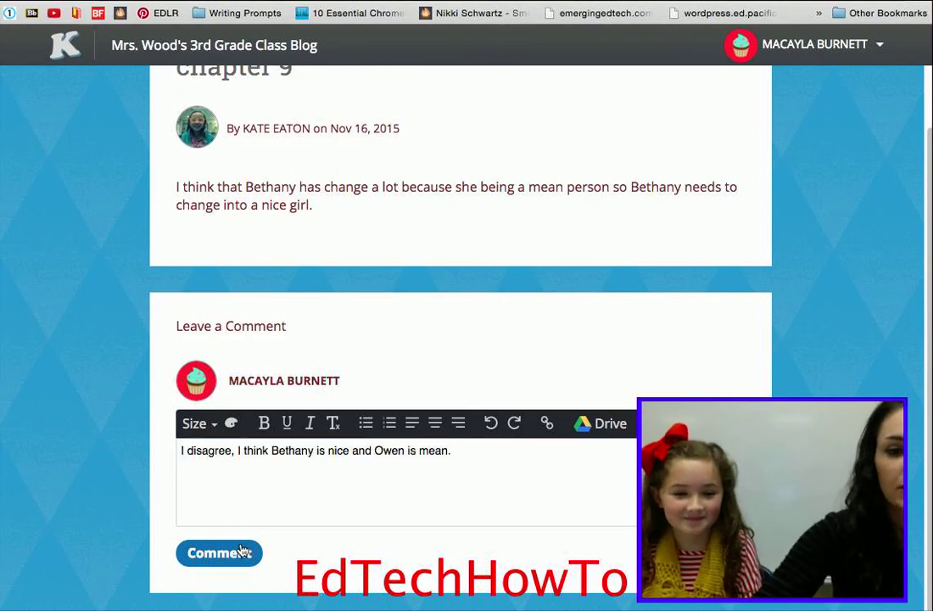
click(222, 553)
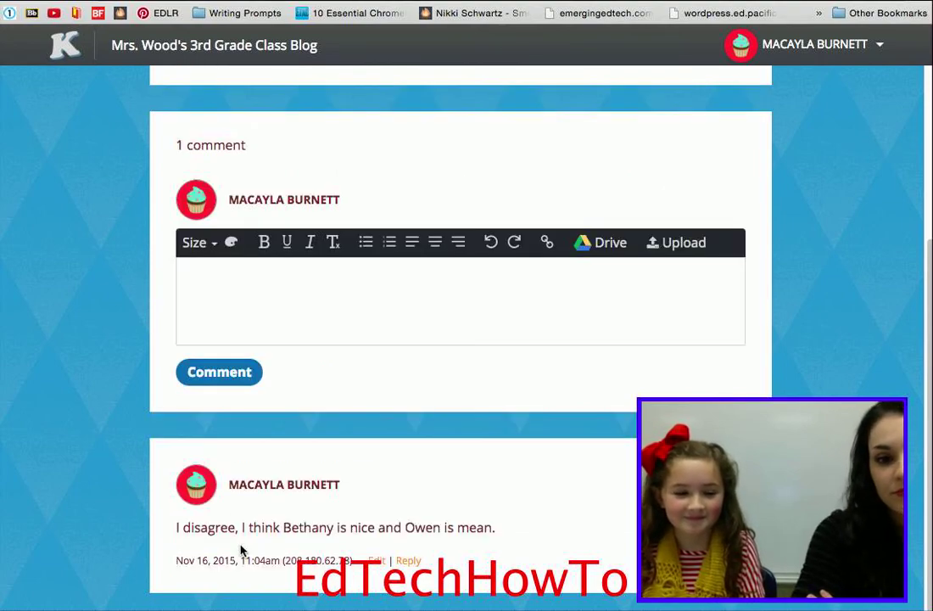
scroll(242, 552, up, 4)
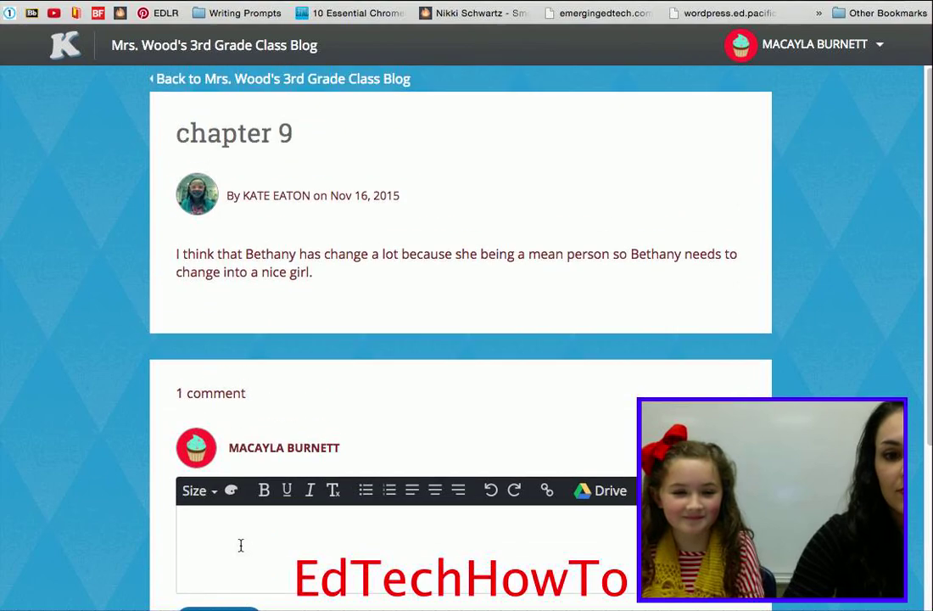
Return to the class blog's main page and look over the list of posts
click(233, 52)
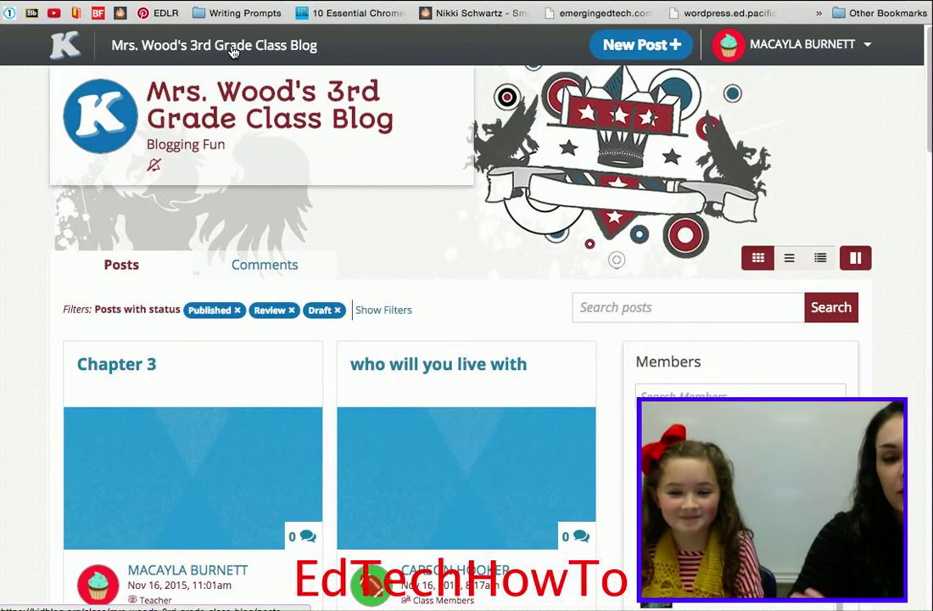
scroll(370, 246, down, 3)
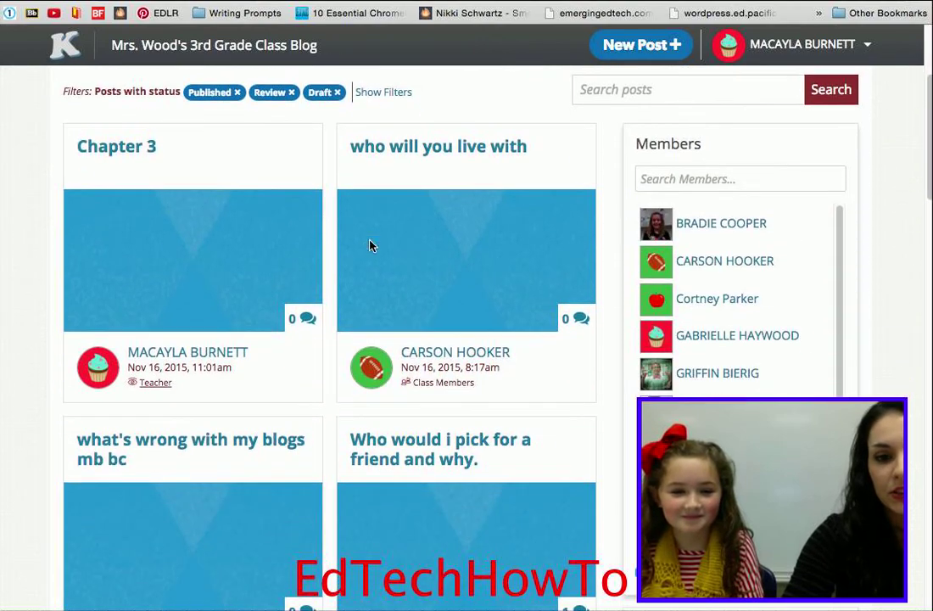
scroll(370, 246, up, 3)
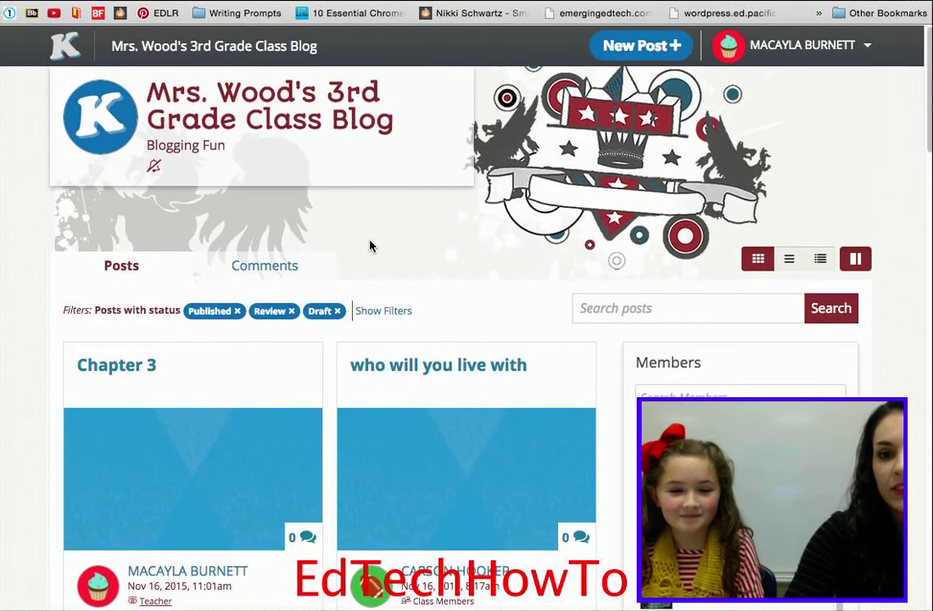